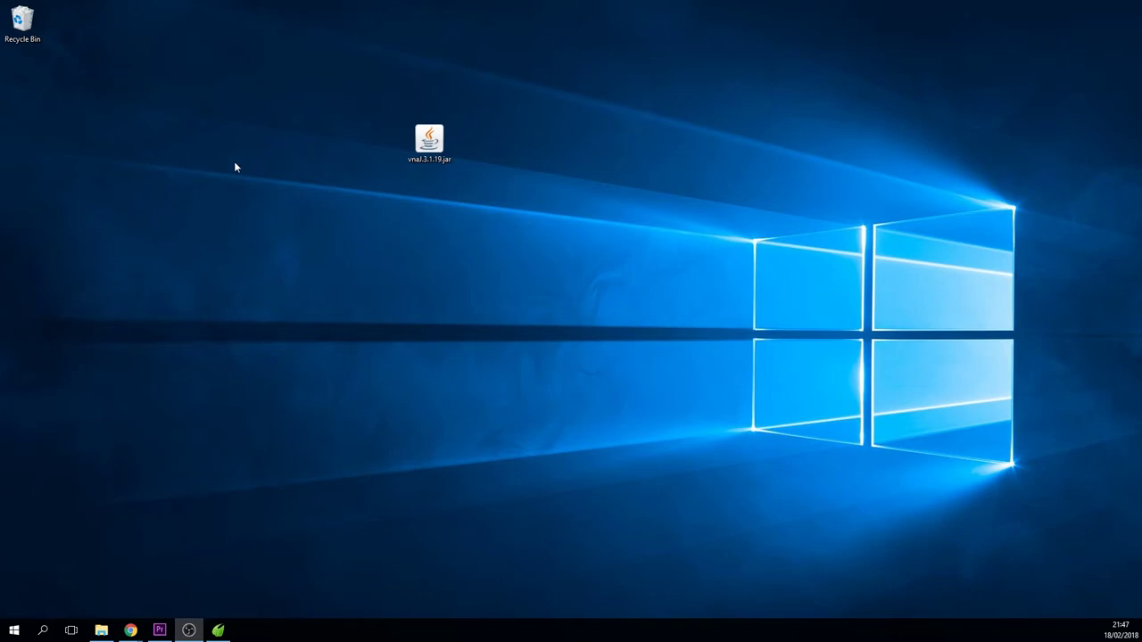
Restore Midori, look through the Java and vna/J tabs, and return to the miniVNA Tiny page.
{"action": "left_click", "coordinate": [217, 629]}
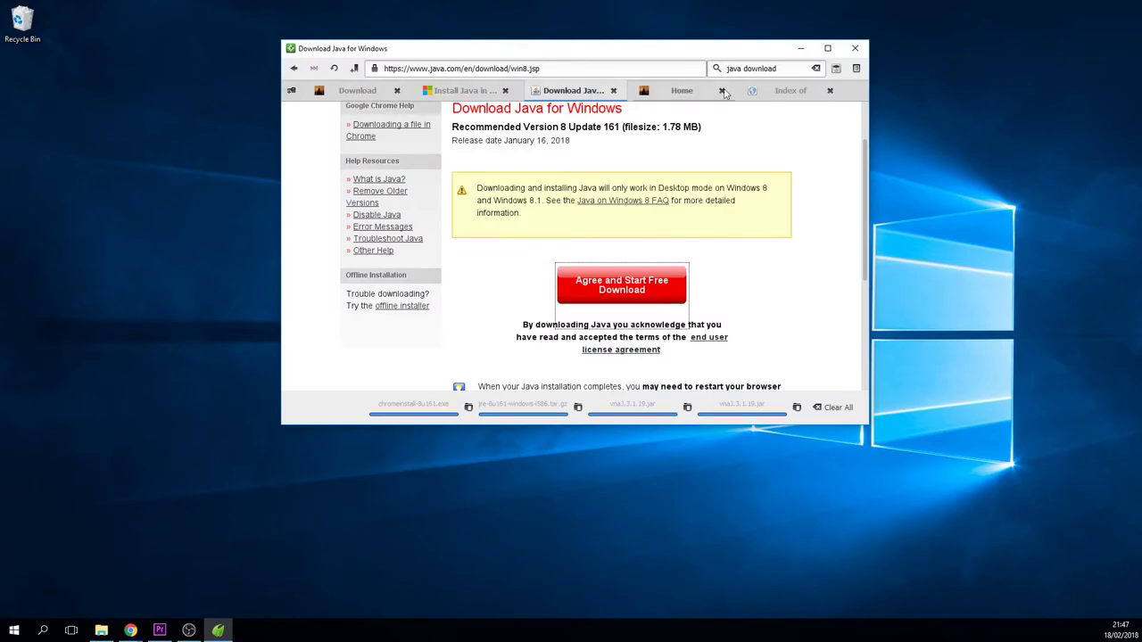
{"action": "left_click", "coordinate": [464, 91]}
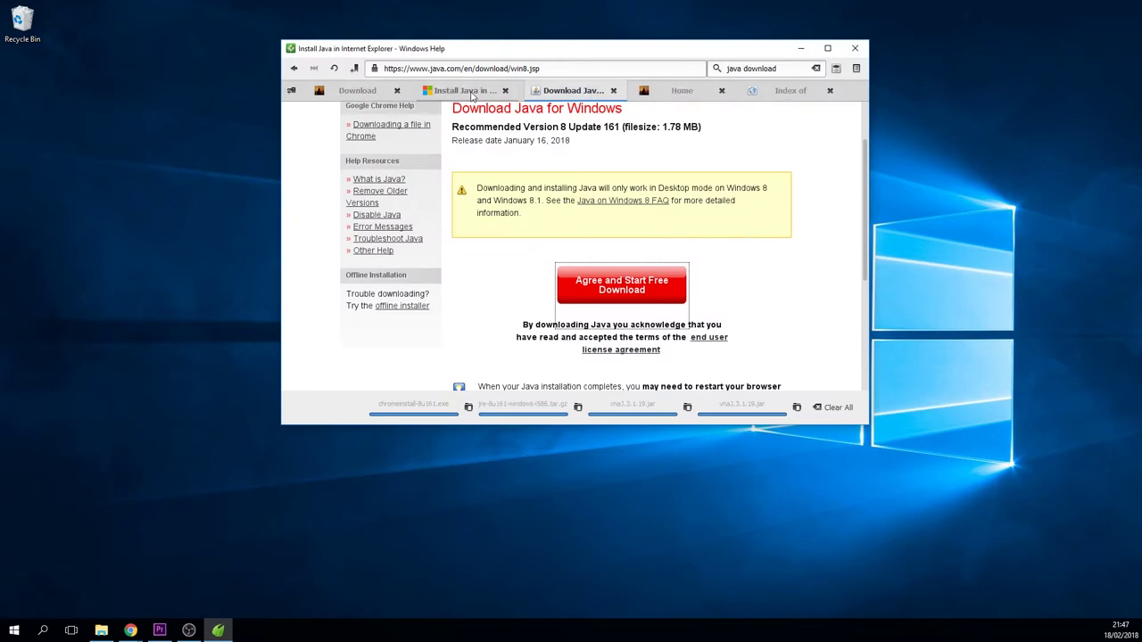
{"action": "left_click", "coordinate": [372, 97]}
{"action": "left_click", "coordinate": [553, 96]}
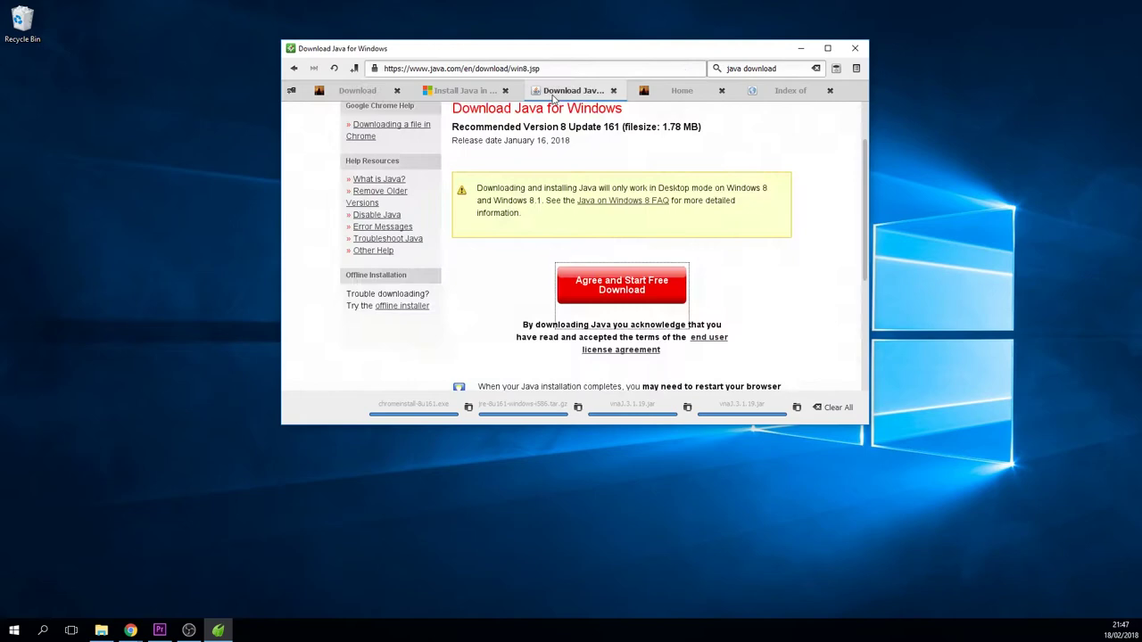
{"action": "scroll", "coordinate": [614, 215], "scroll_direction": "up", "scroll_amount": 2}
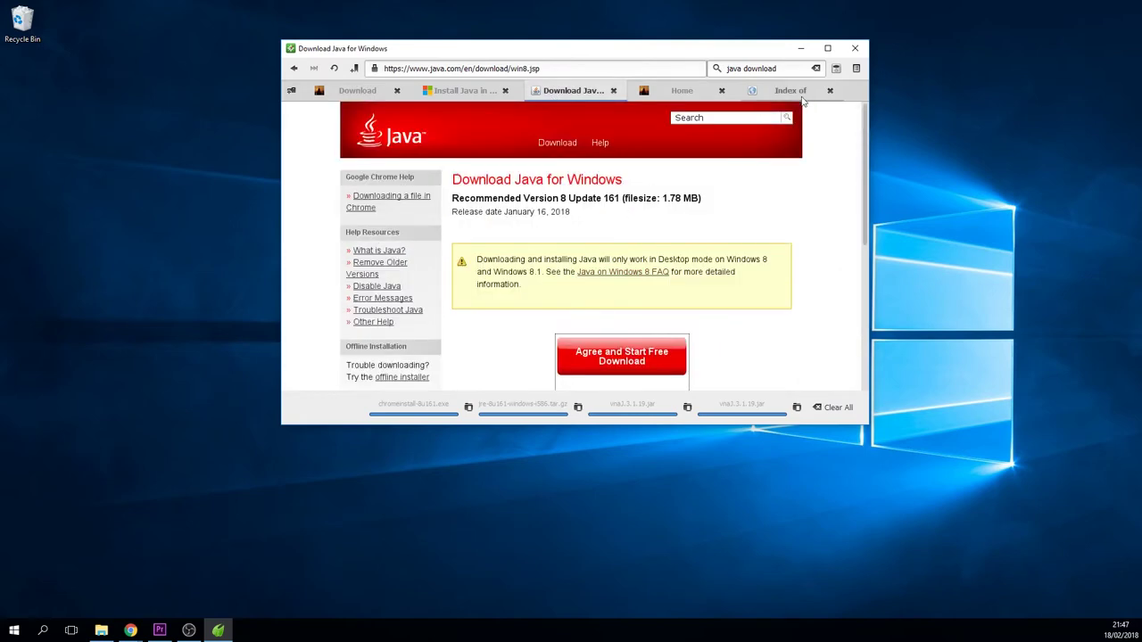
{"action": "left_click", "coordinate": [678, 92]}
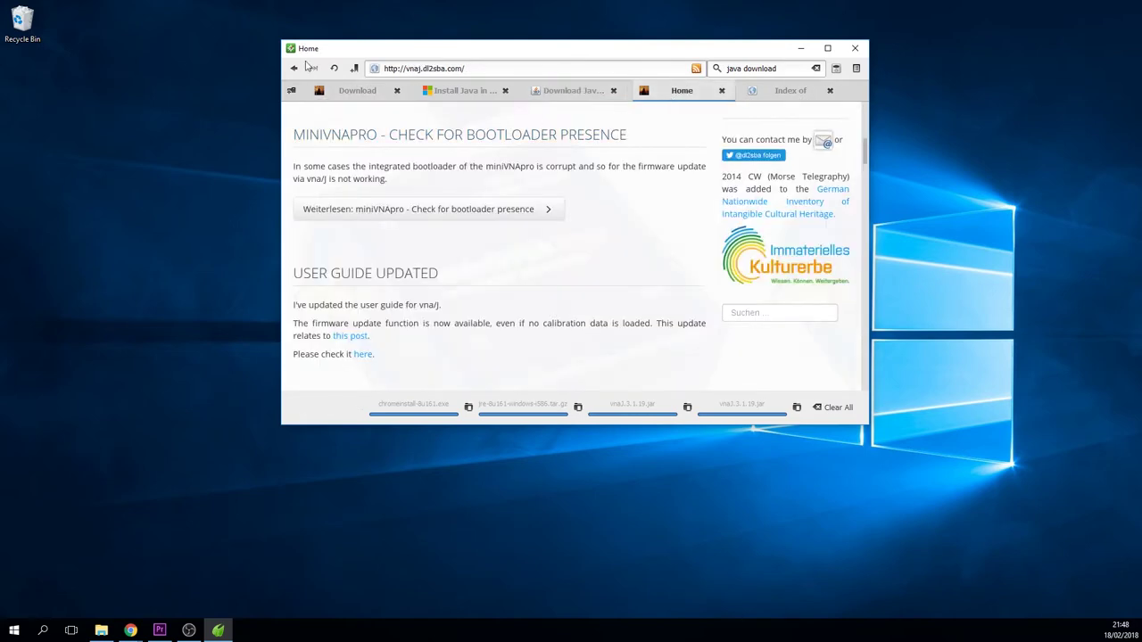
{"action": "left_click", "coordinate": [294, 69]}
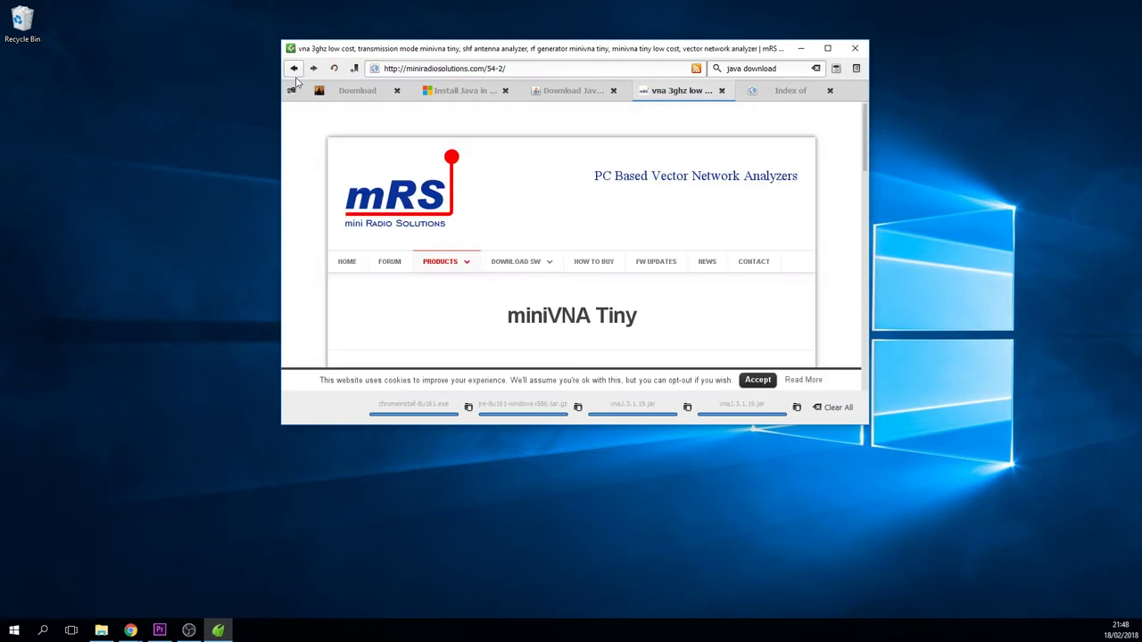
Snap the Midori window to the left half of the screen and dismiss Snap Assist.
{"action": "left_click_drag", "start_coordinate": [679, 53], "coordinate": [0, 125]}
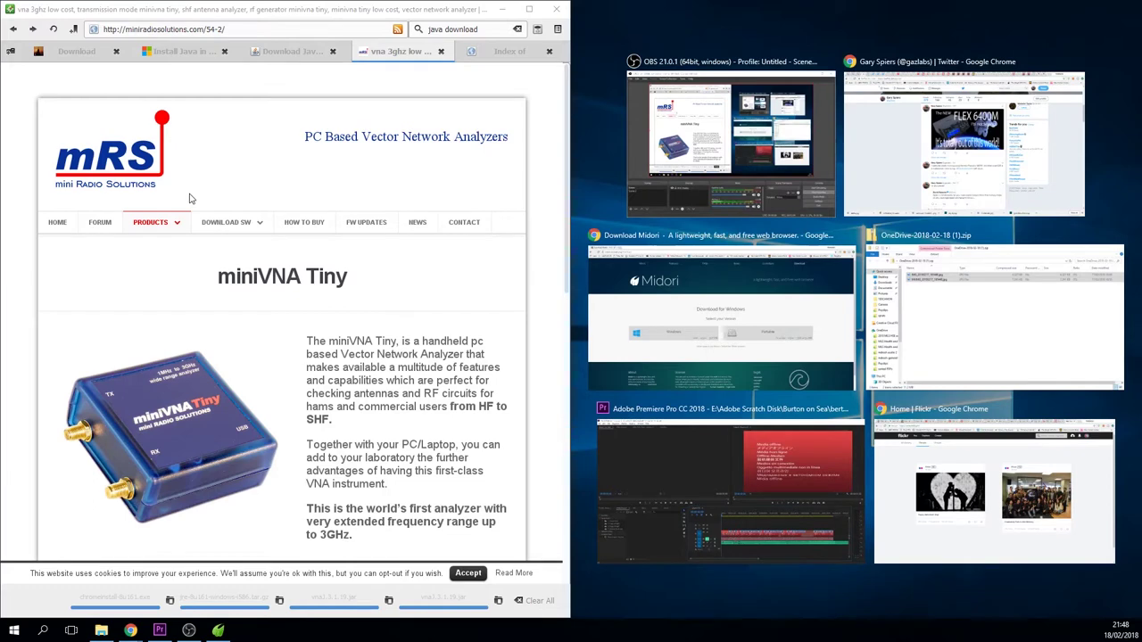
{"action": "left_click", "coordinate": [620, 36]}
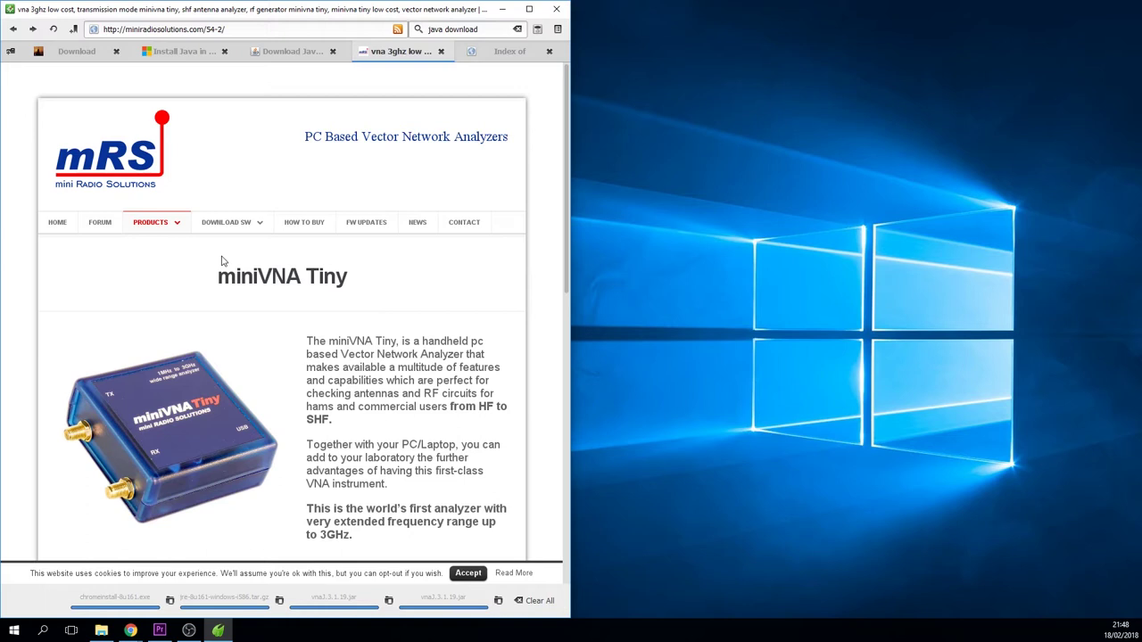
{"action": "mouse_move", "coordinate": [227, 232]}
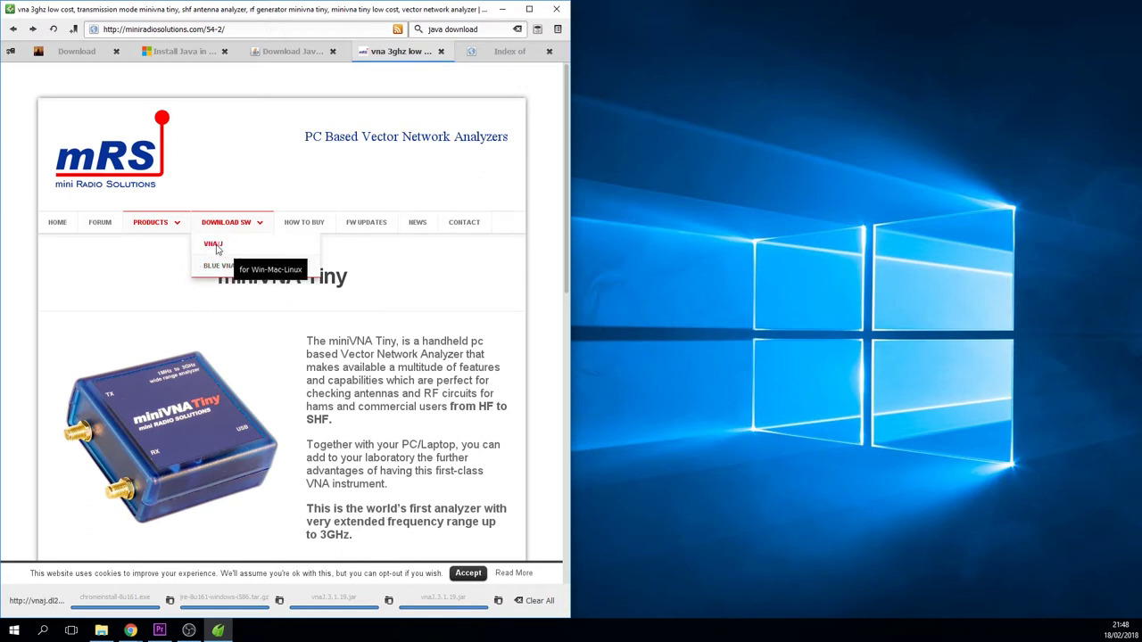
Open the vna/J home page via DOWNLOAD SW and scroll its news, including the Java 9 warning.
{"action": "left_click", "coordinate": [214, 246]}
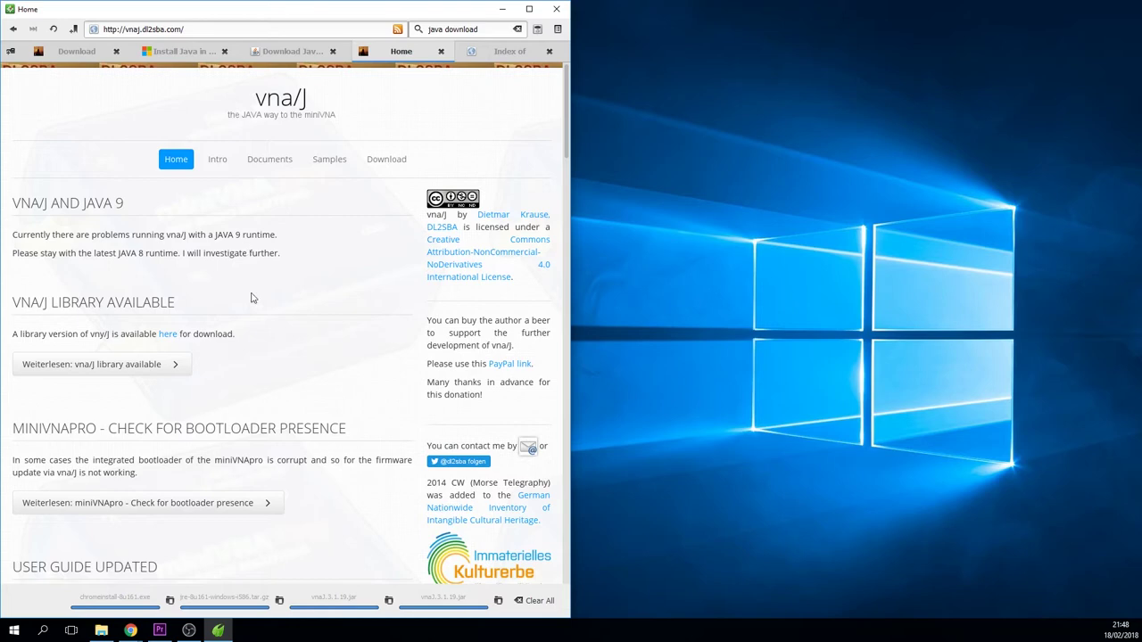
{"action": "scroll", "coordinate": [251, 303], "scroll_direction": "down", "scroll_amount": 3}
{"action": "scroll", "coordinate": [243, 321], "scroll_direction": "up", "scroll_amount": 2}
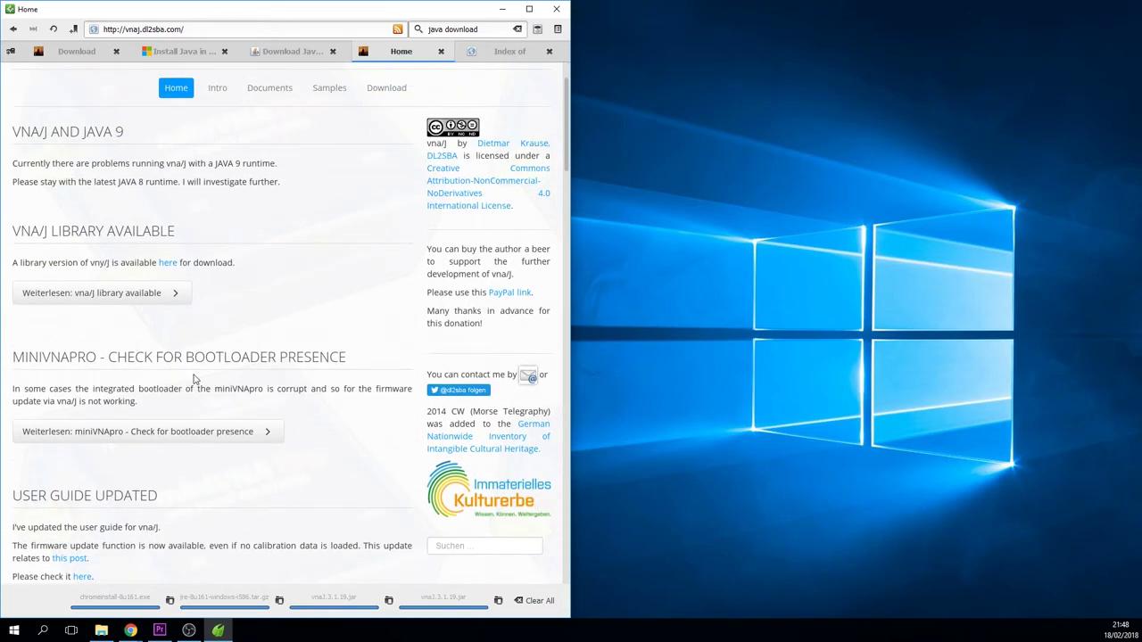
{"action": "scroll", "coordinate": [196, 379], "scroll_direction": "down", "scroll_amount": 1}
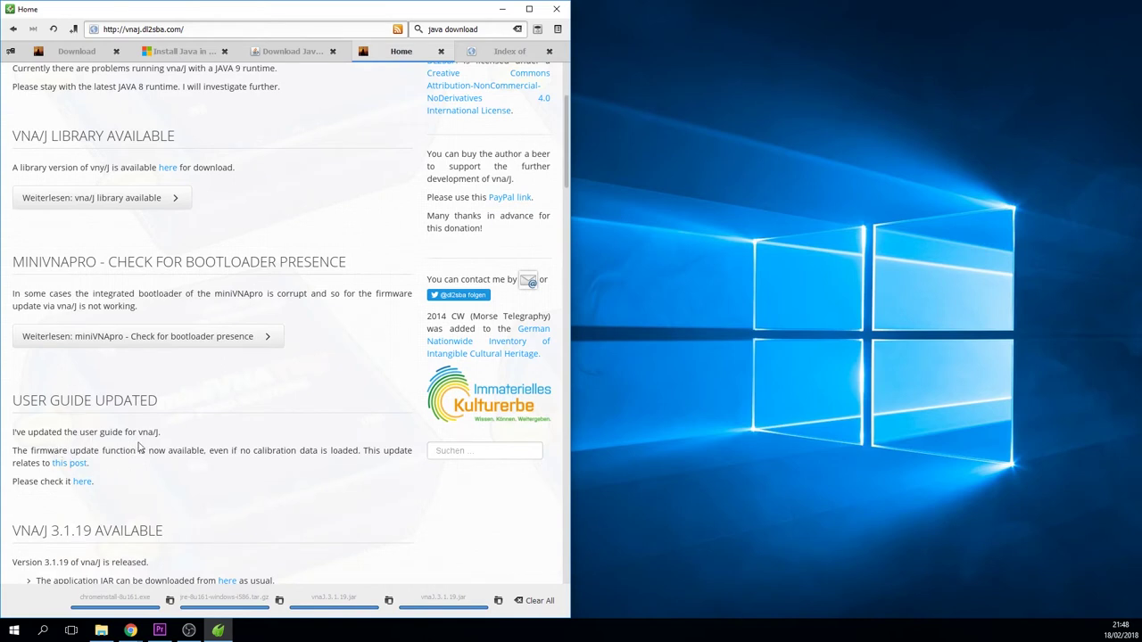
{"action": "scroll", "coordinate": [151, 442], "scroll_direction": "up", "scroll_amount": 1}
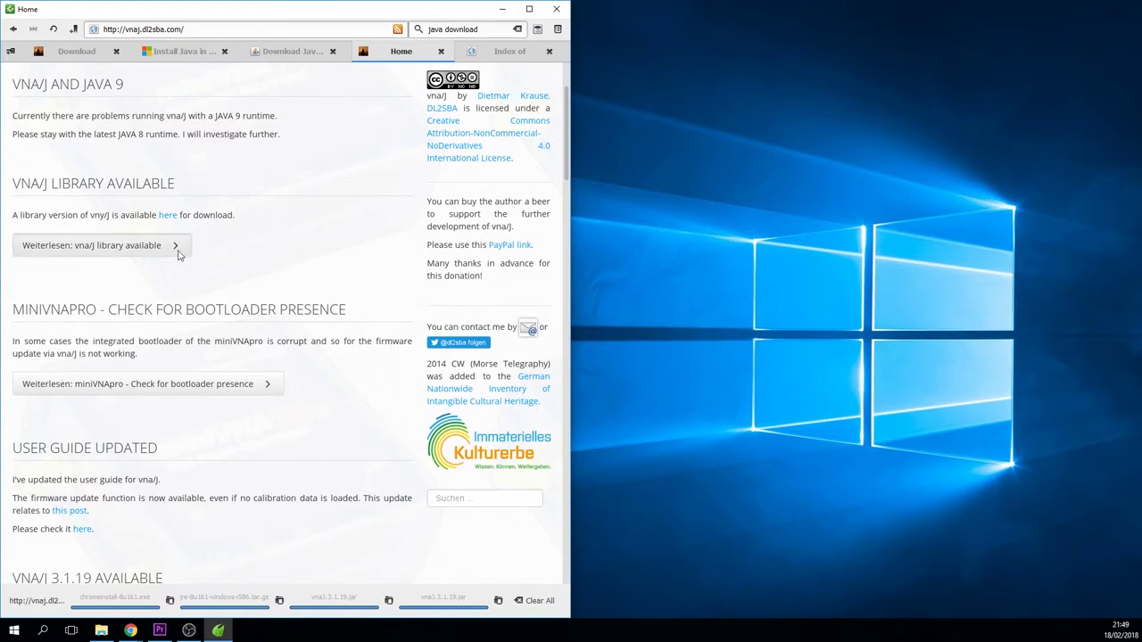
{"action": "scroll", "coordinate": [177, 250], "scroll_direction": "up", "scroll_amount": 1}
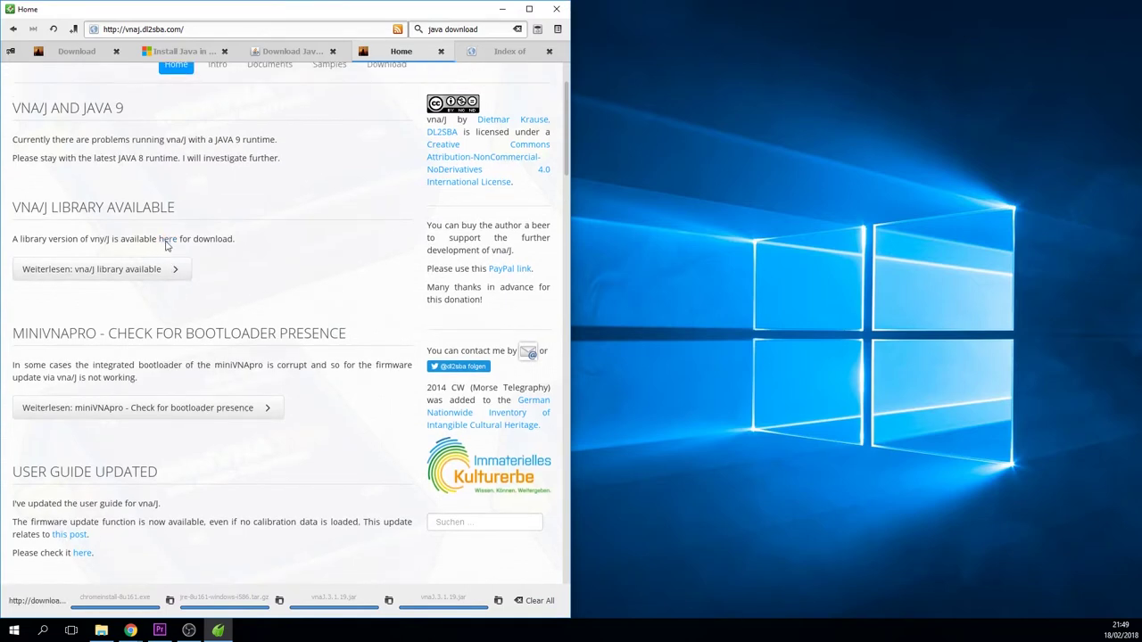
Go to vna/J Downloads and view the 3.1.19 GUI application directory in a new tab.
{"action": "left_click", "coordinate": [167, 241]}
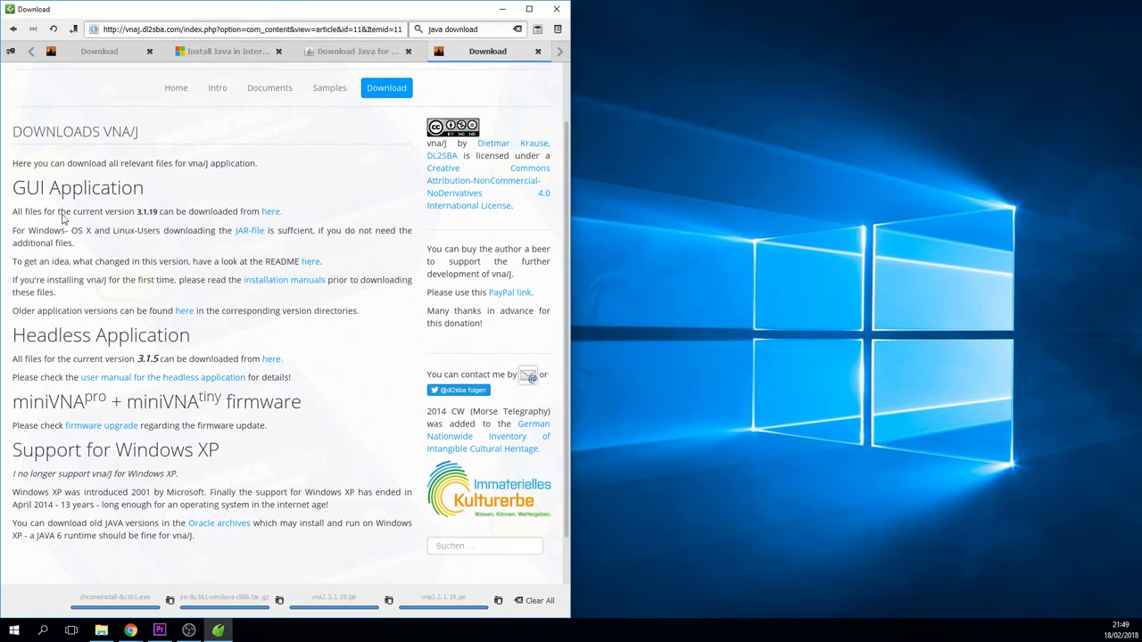
{"action": "middle_click", "coordinate": [264, 213]}
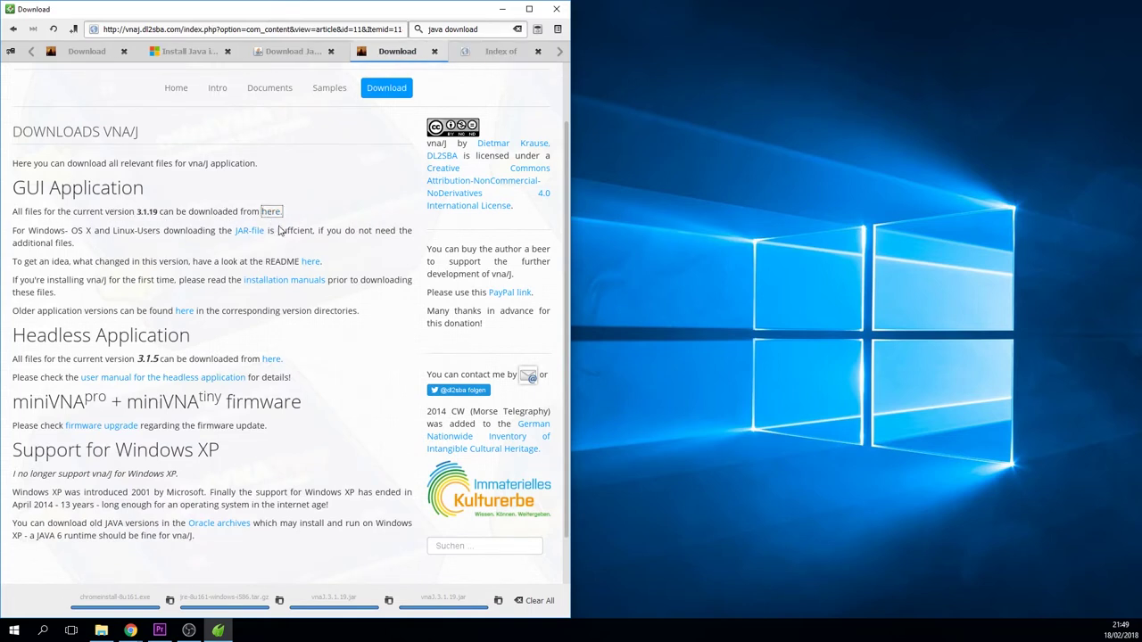
{"action": "left_click", "coordinate": [494, 50]}
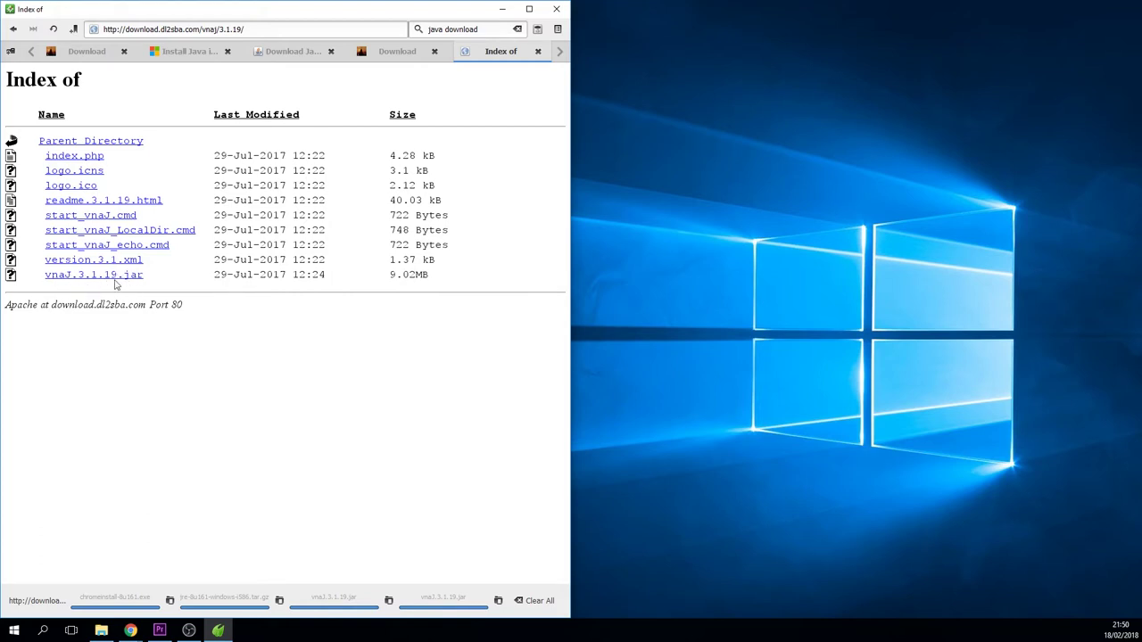
Revisit the Install Java and Download Java for Windows tabs, then minimize Midori.
{"action": "left_click", "coordinate": [191, 52]}
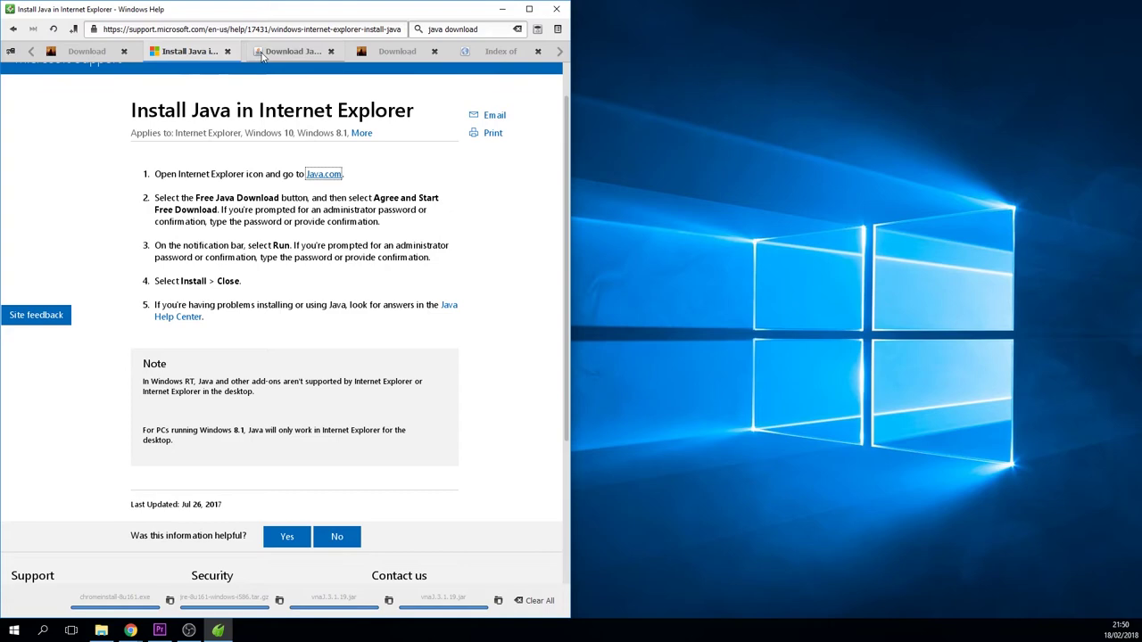
{"action": "left_click", "coordinate": [259, 54]}
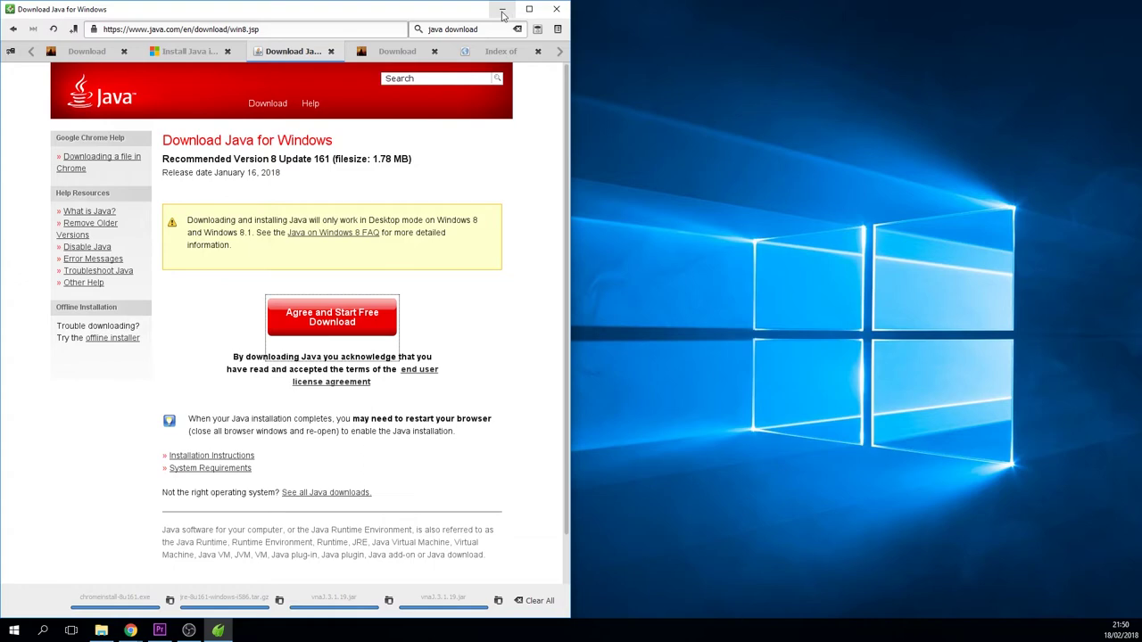
{"action": "left_click", "coordinate": [502, 11]}
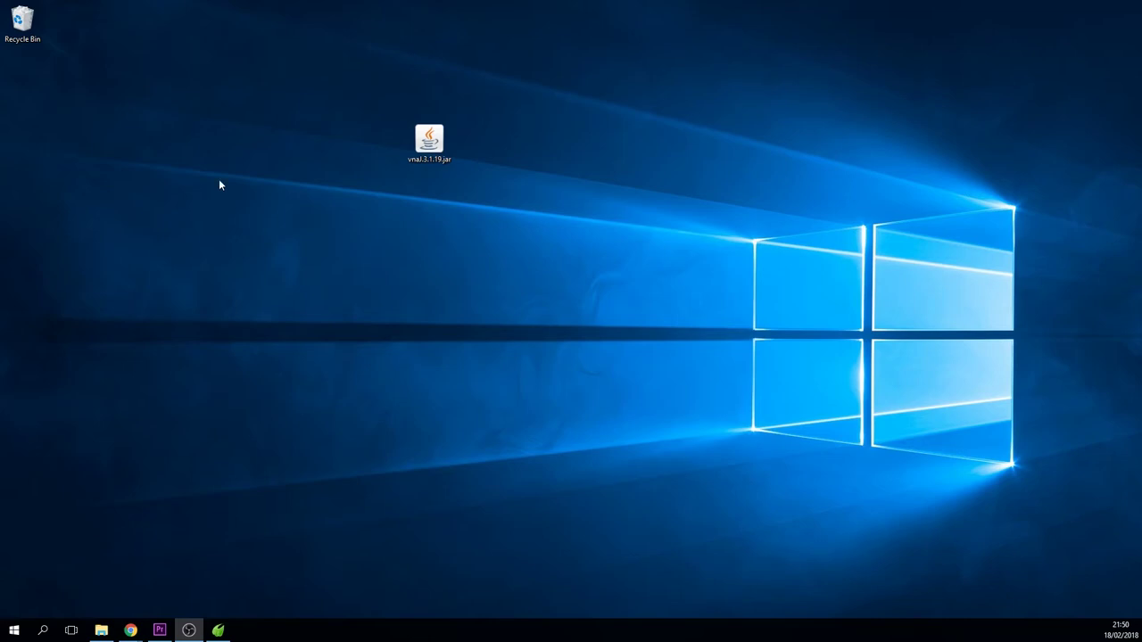
Move the vnaJ.3.1.19.jar desktop icon up and to the right.
{"action": "left_click_drag", "start_coordinate": [444, 135], "coordinate": [648, 105]}
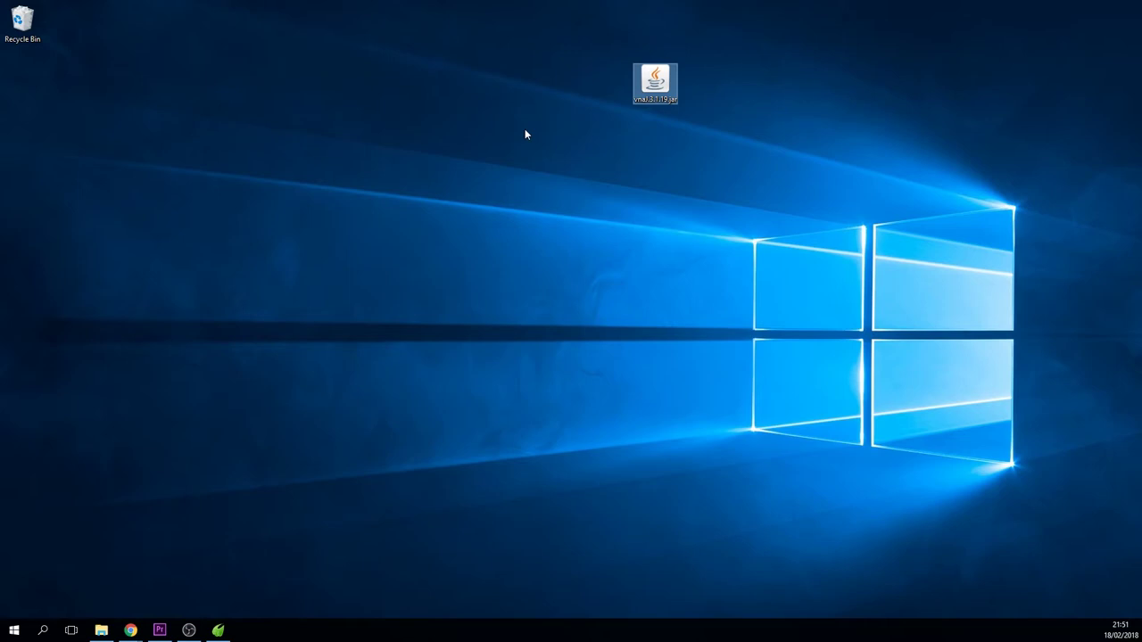
Launch vnaJ.3.1.19.jar, dismiss the missing-calibration notice, and maximize the vna/J window.
{"action": "double_click", "coordinate": [662, 82]}
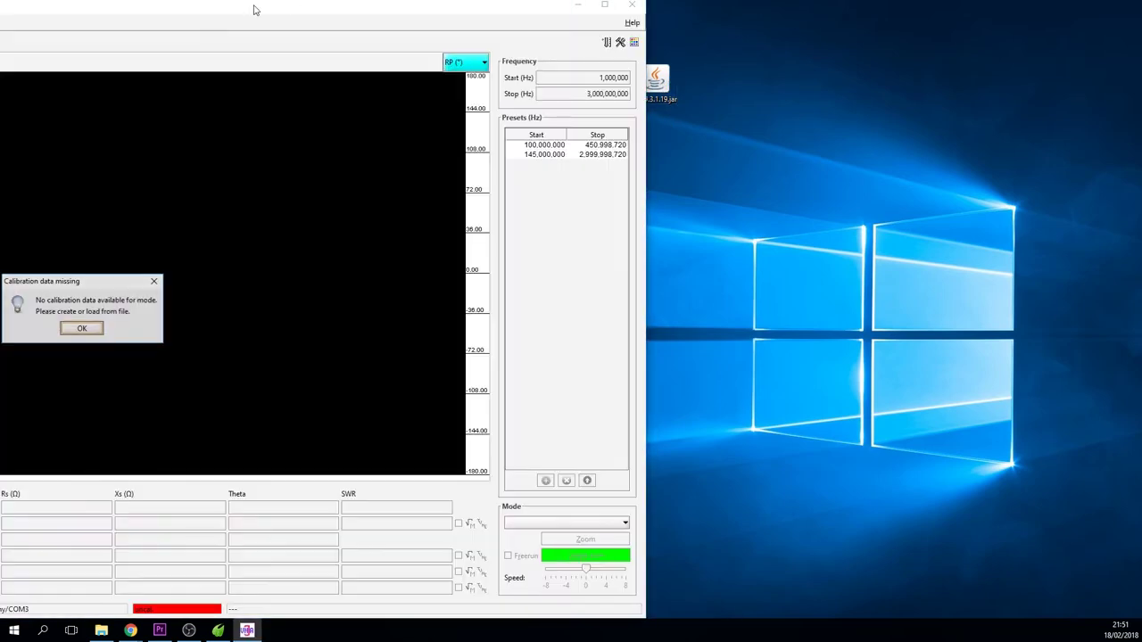
{"action": "left_click", "coordinate": [93, 328]}
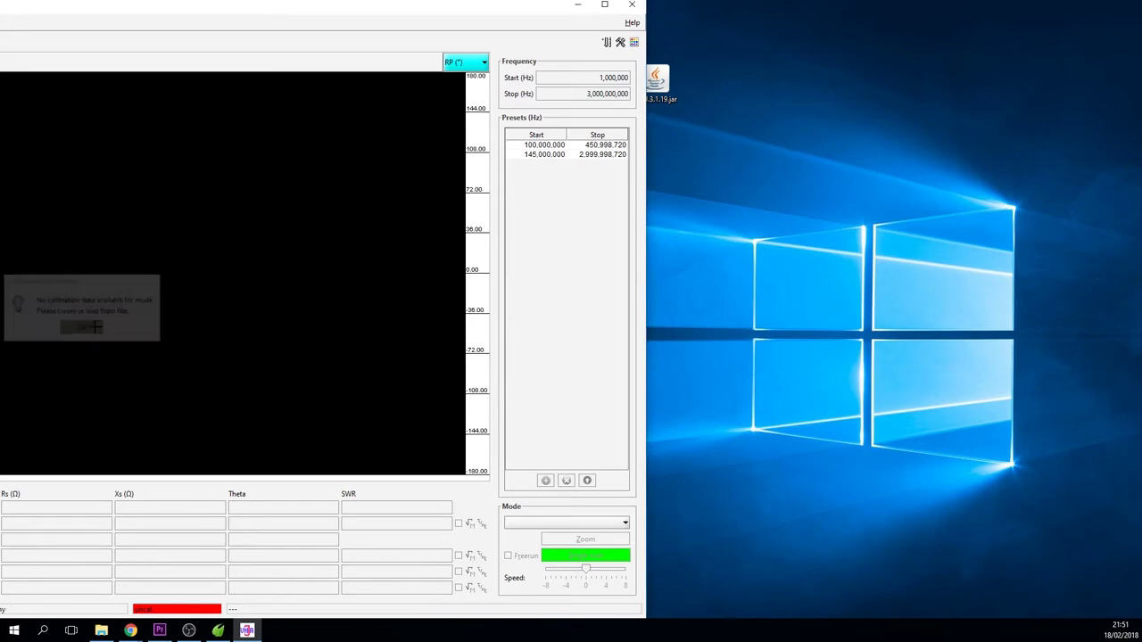
{"action": "double_click", "coordinate": [242, 12]}
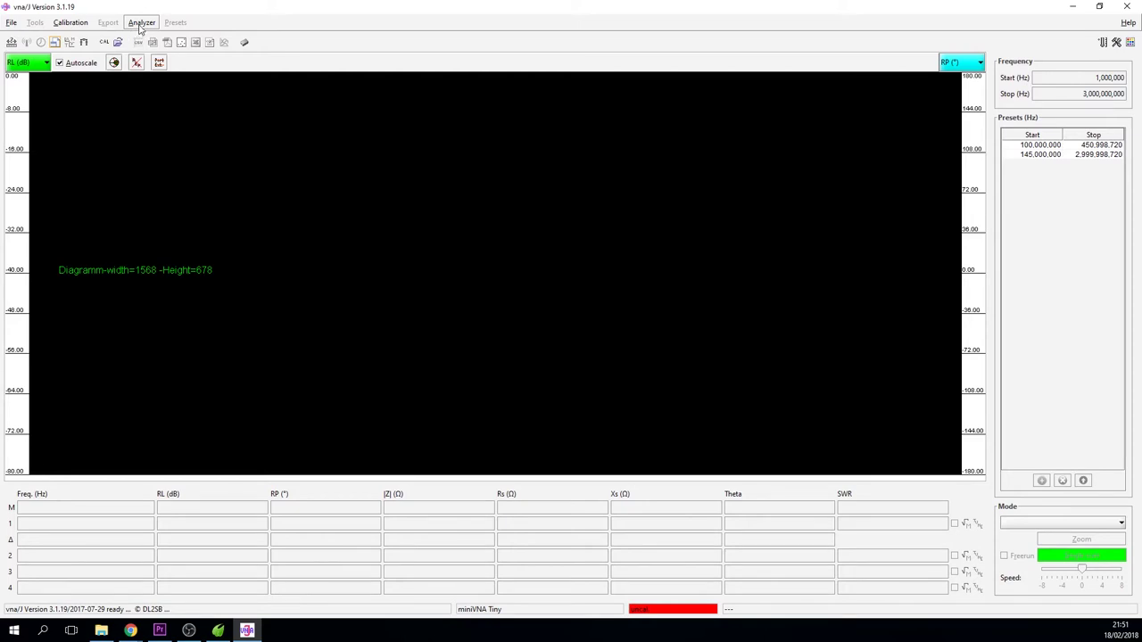
In Analyzer Setup, test and apply miniVNA Tiny on COM3, then acknowledge the calibration warning.
{"action": "left_click", "coordinate": [141, 25]}
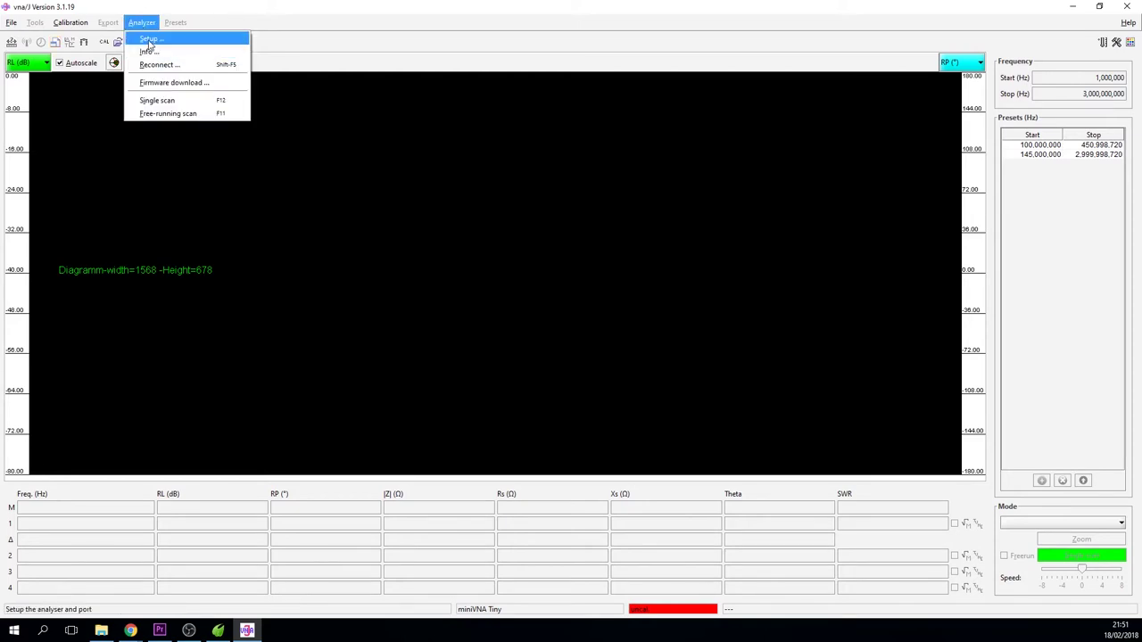
{"action": "left_click", "coordinate": [148, 40]}
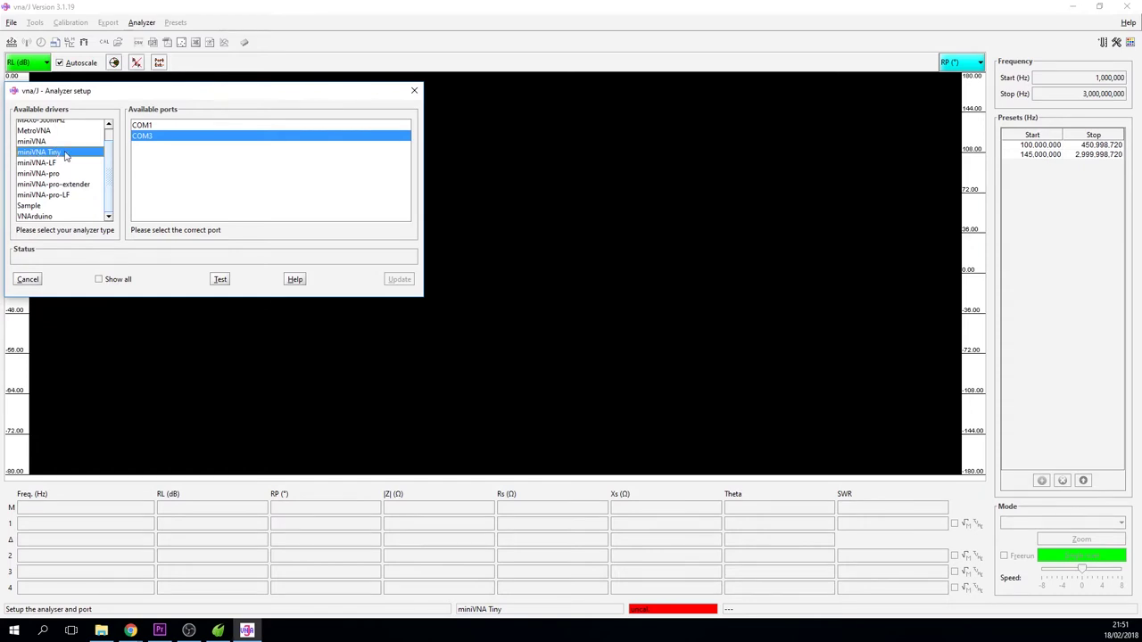
{"action": "left_click", "coordinate": [149, 139]}
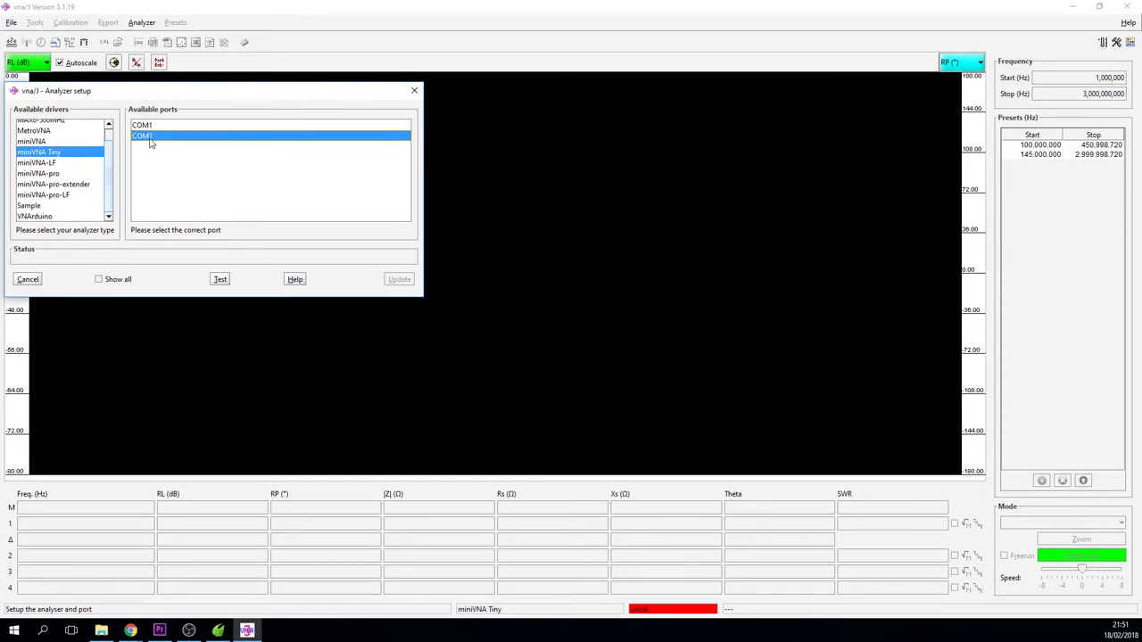
{"action": "left_click", "coordinate": [219, 282]}
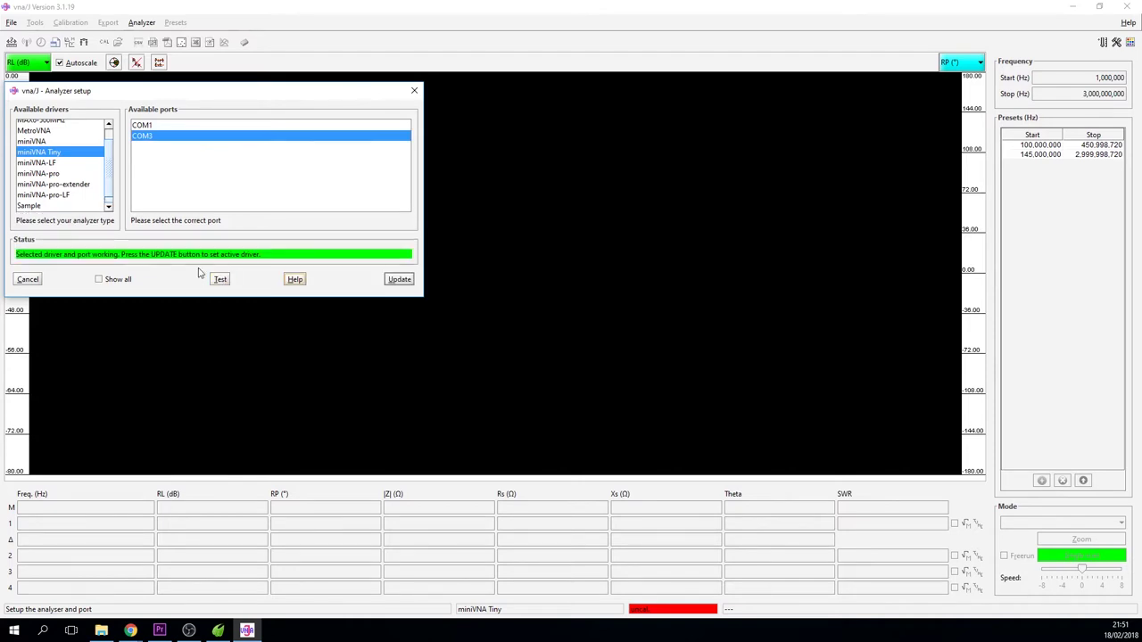
{"action": "left_click", "coordinate": [400, 279]}
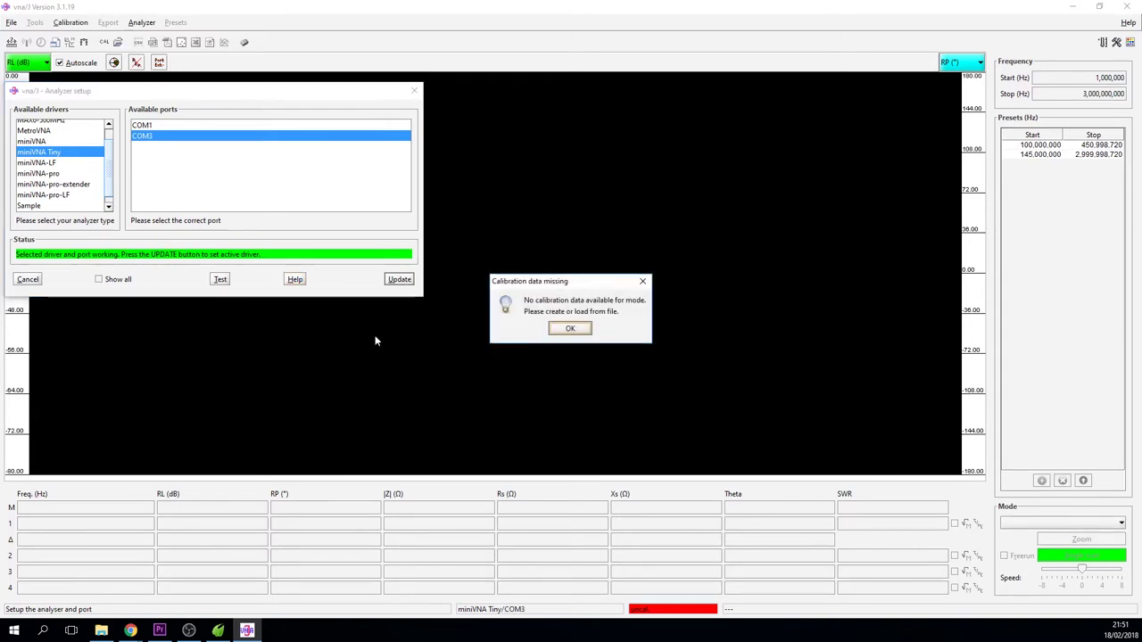
{"action": "left_click", "coordinate": [568, 329]}
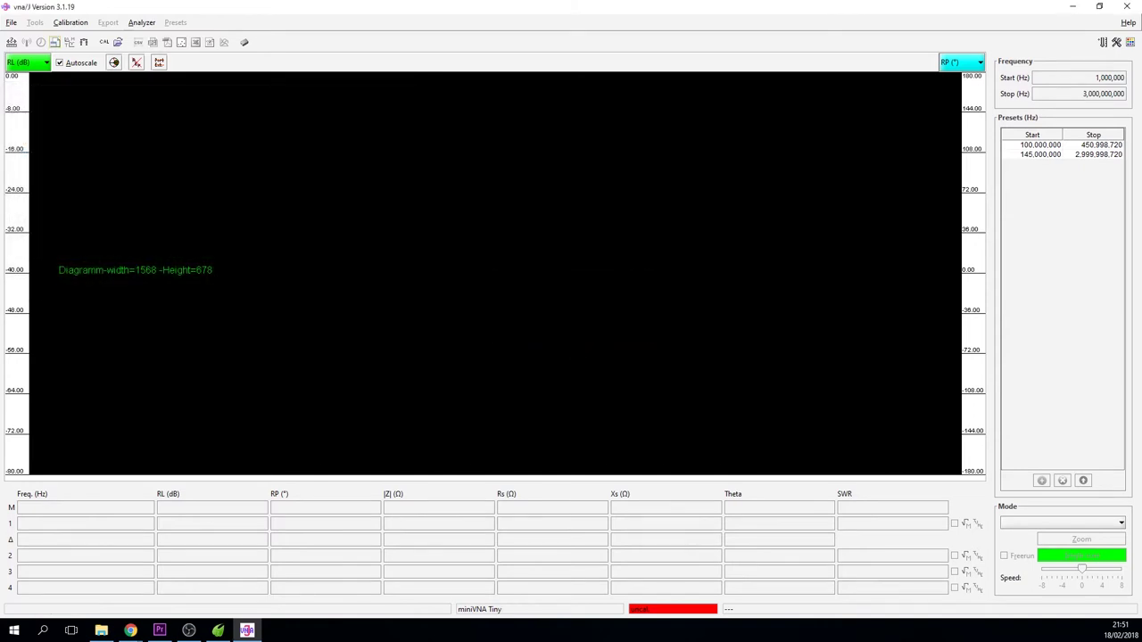
Choose Calibration > Create... to bring up the reflection calibration dialog with 10,000 steps.
{"action": "left_click", "coordinate": [70, 22]}
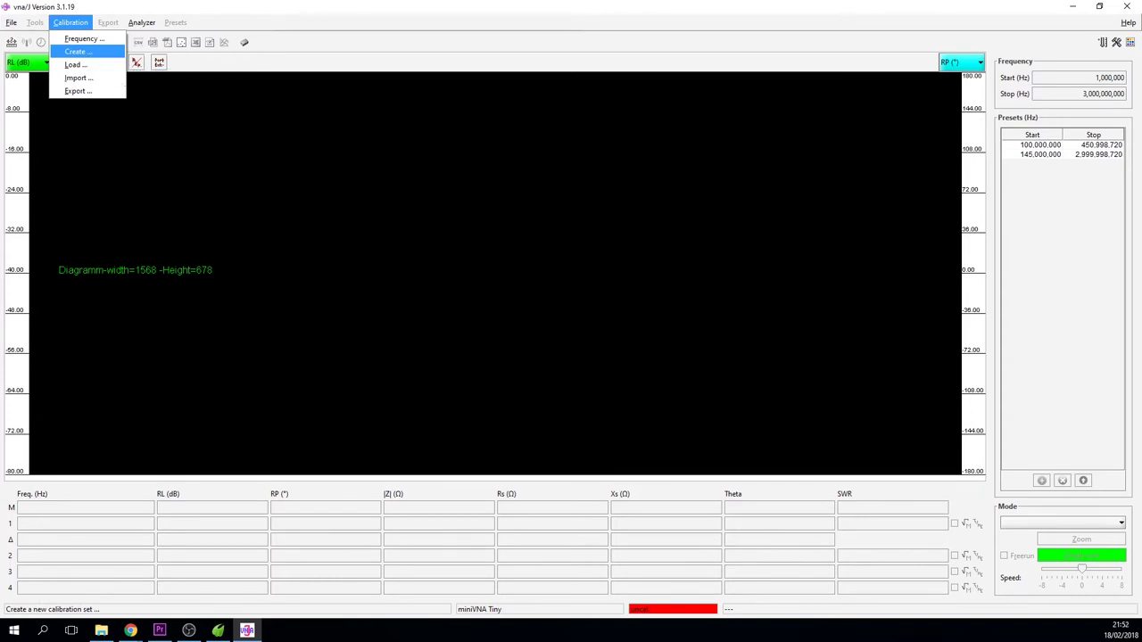
{"action": "key", "text": "Return"}
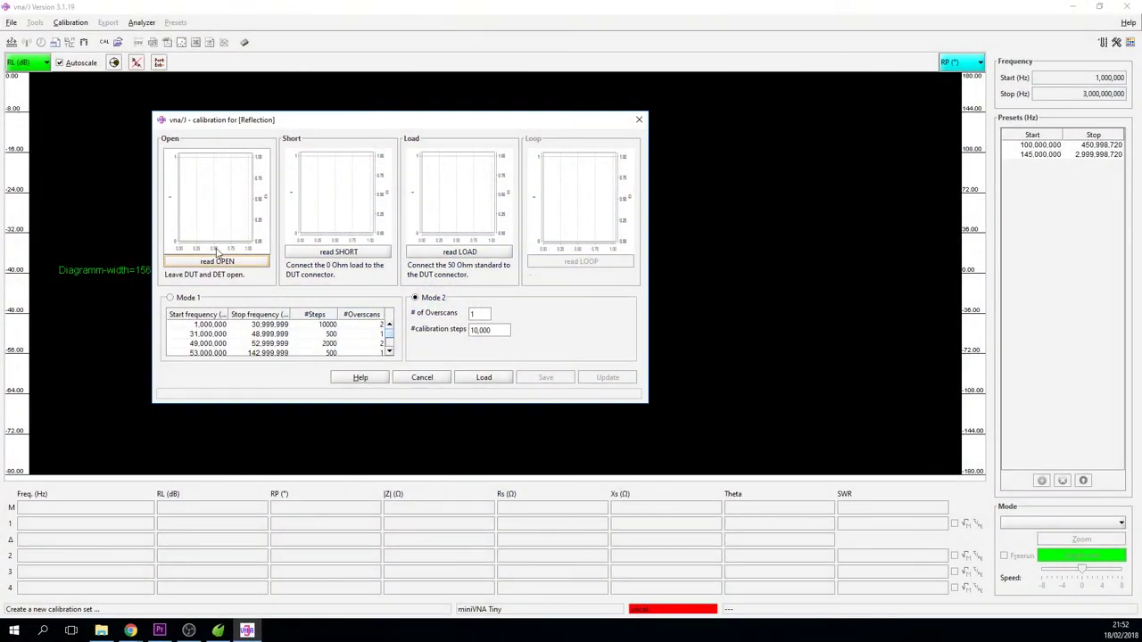
Read the OPEN standard with nothing connected, scanning 10,000 samples to completion.
{"action": "left_click", "coordinate": [210, 263]}
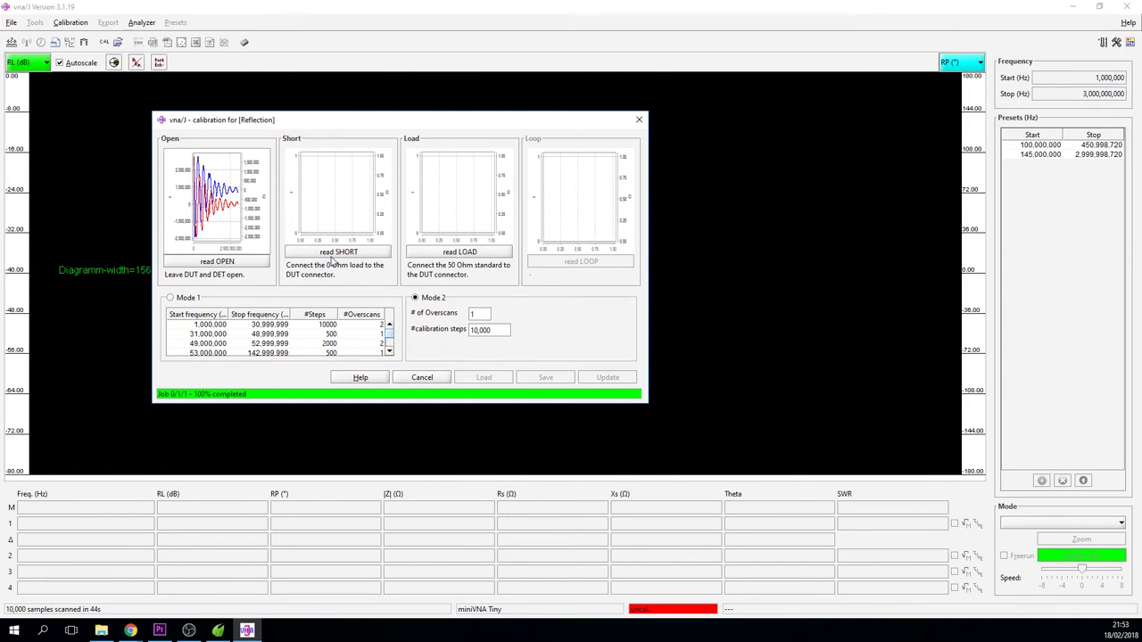
Read the SHORT standard with the 0 Ohm short attached until it reaches 100%.
{"action": "left_click", "coordinate": [331, 256]}
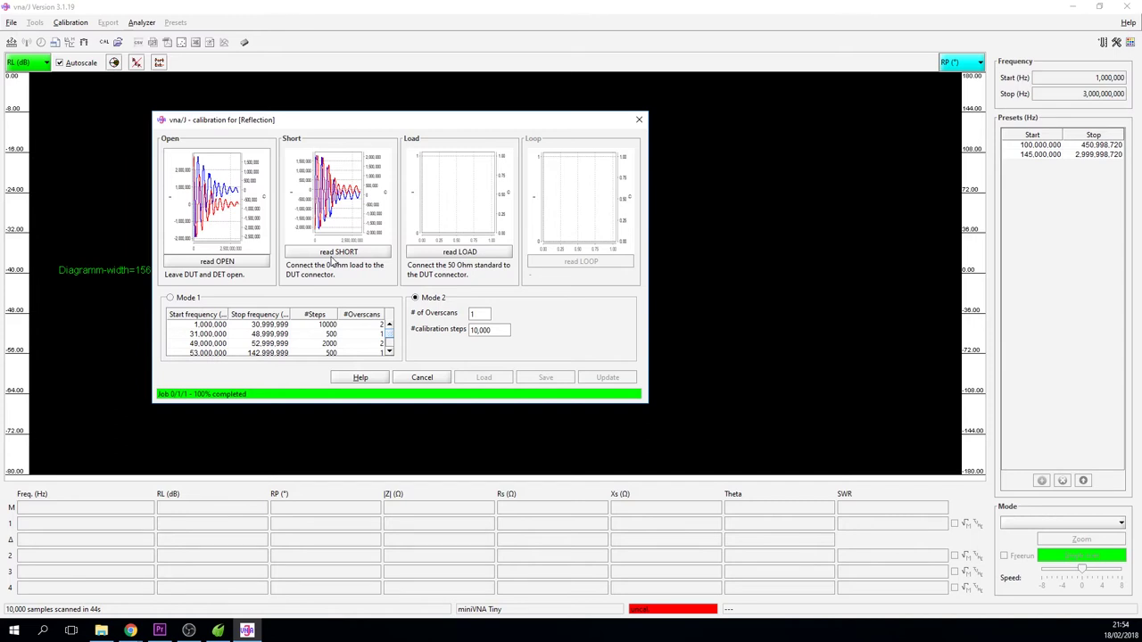
Read the LOAD standard with the 50 Ohm load connected, capturing its trace at 100%.
{"action": "left_click", "coordinate": [429, 254]}
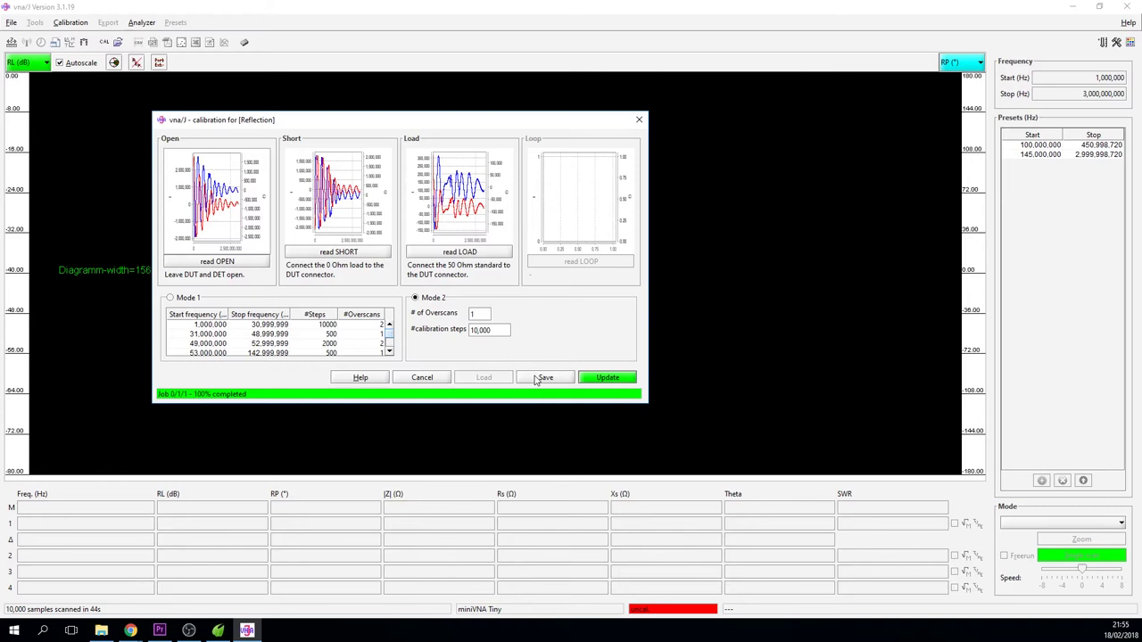
Save the reflection calibration as gary.cal, replacing the default file name.
{"action": "left_click", "coordinate": [533, 381]}
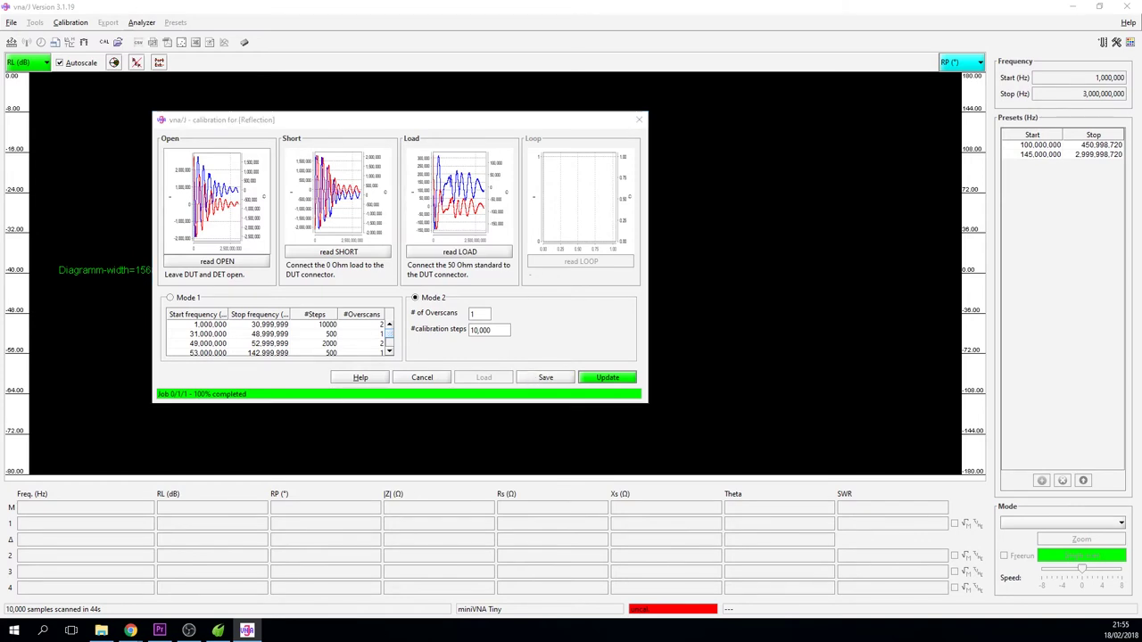
{"action": "left_click_drag", "start_coordinate": [607, 309], "coordinate": [669, 351]}
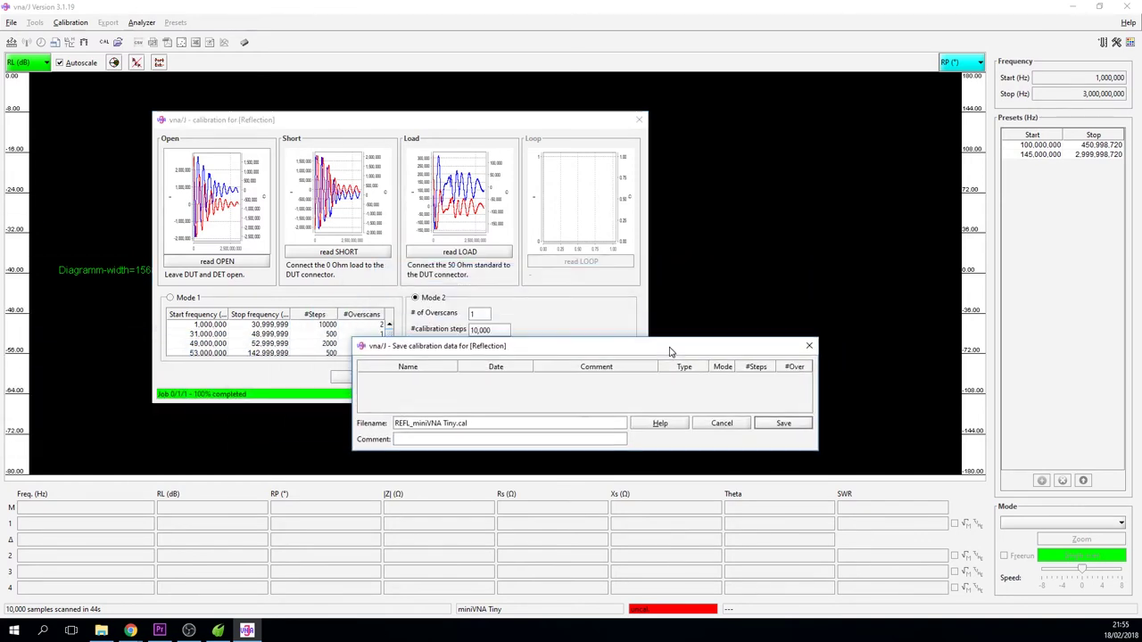
{"action": "left_click_drag", "start_coordinate": [457, 424], "coordinate": [389, 432]}
{"action": "left_click", "coordinate": [457, 424]}
{"action": "left_click_drag", "start_coordinate": [453, 423], "coordinate": [398, 426]}
{"action": "key", "text": "BackSpace"}
{"action": "key", "text": "BackSpace"}
{"action": "type", "text": "gary"}
{"action": "left_click", "coordinate": [774, 424]}
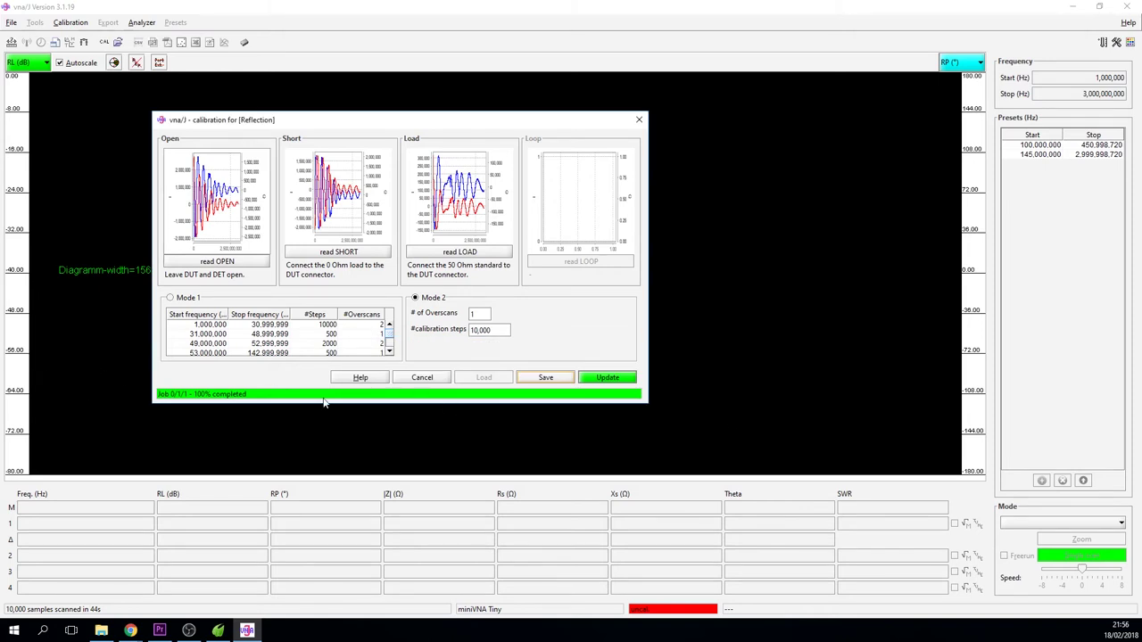
Load gary.cal with Update so the main window uses it over 1 MHz–3 GHz.
{"action": "left_click", "coordinate": [606, 379]}
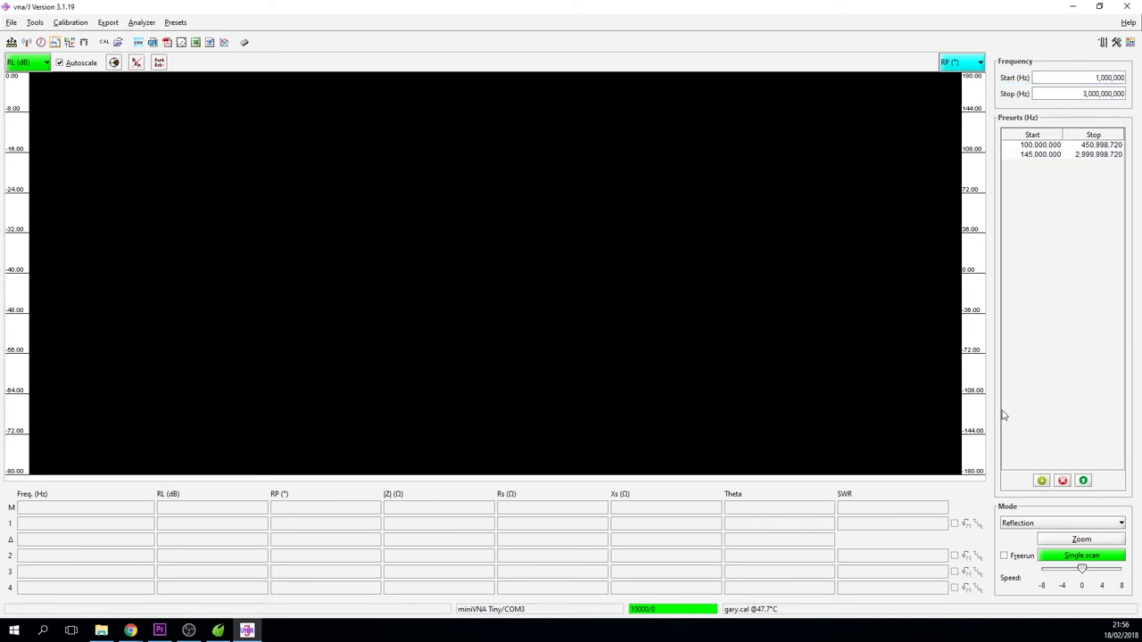
Store the 1 MHz–3 GHz sweep as a preset, then plot SWR left and |Z| (Ohm) right.
{"action": "left_click", "coordinate": [1040, 480]}
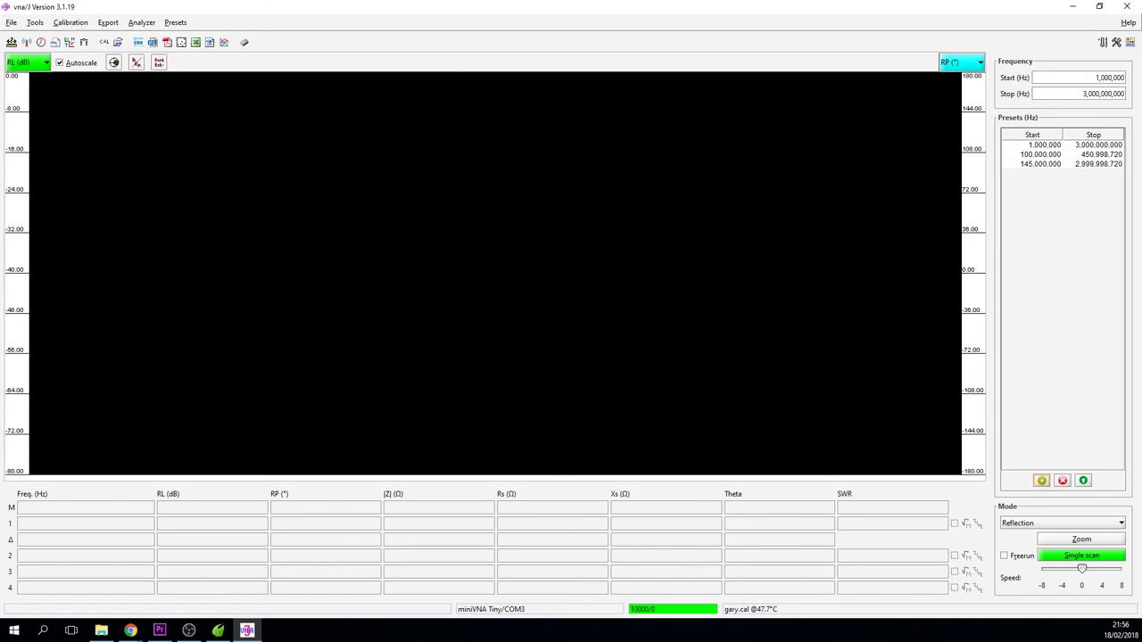
{"action": "left_click", "coordinate": [46, 64]}
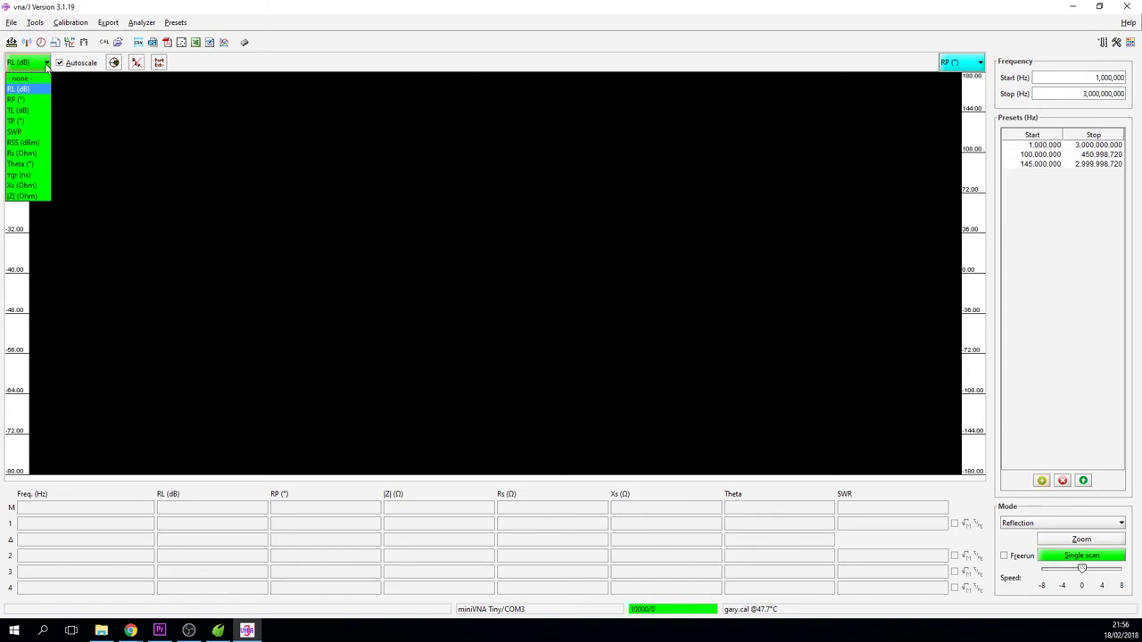
{"action": "left_click", "coordinate": [22, 134]}
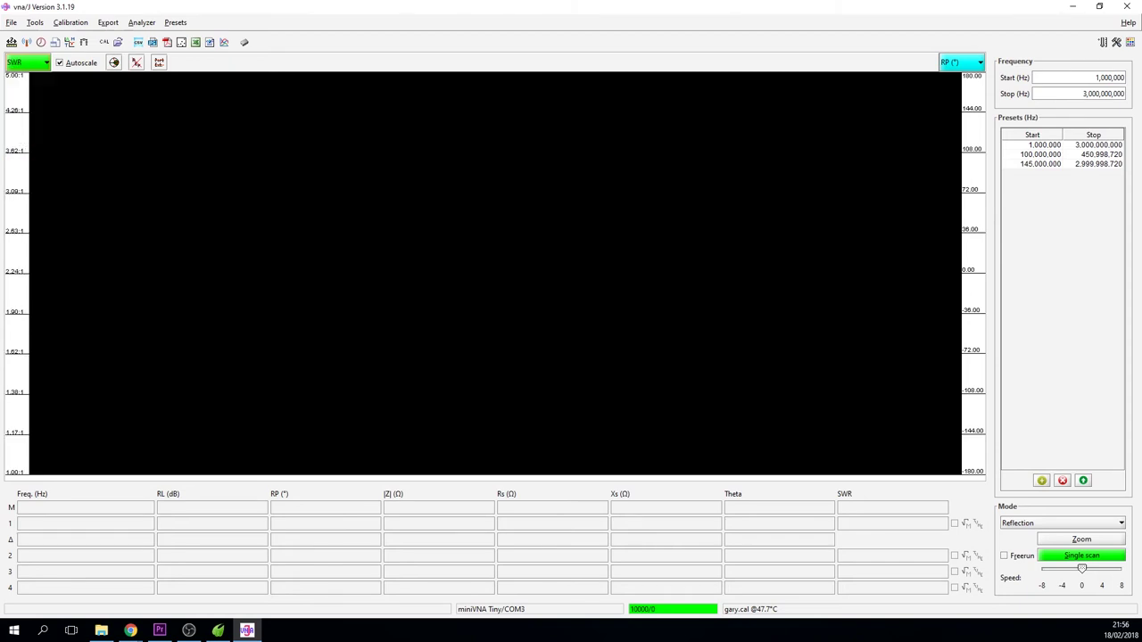
{"action": "left_click", "coordinate": [980, 63]}
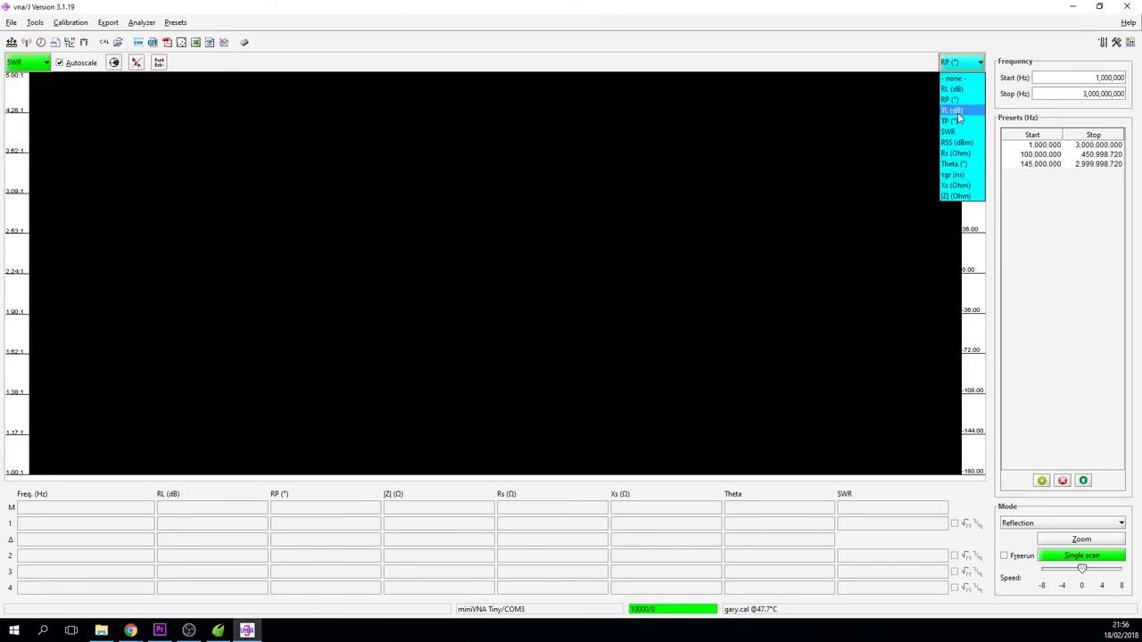
{"action": "left_click", "coordinate": [955, 195]}
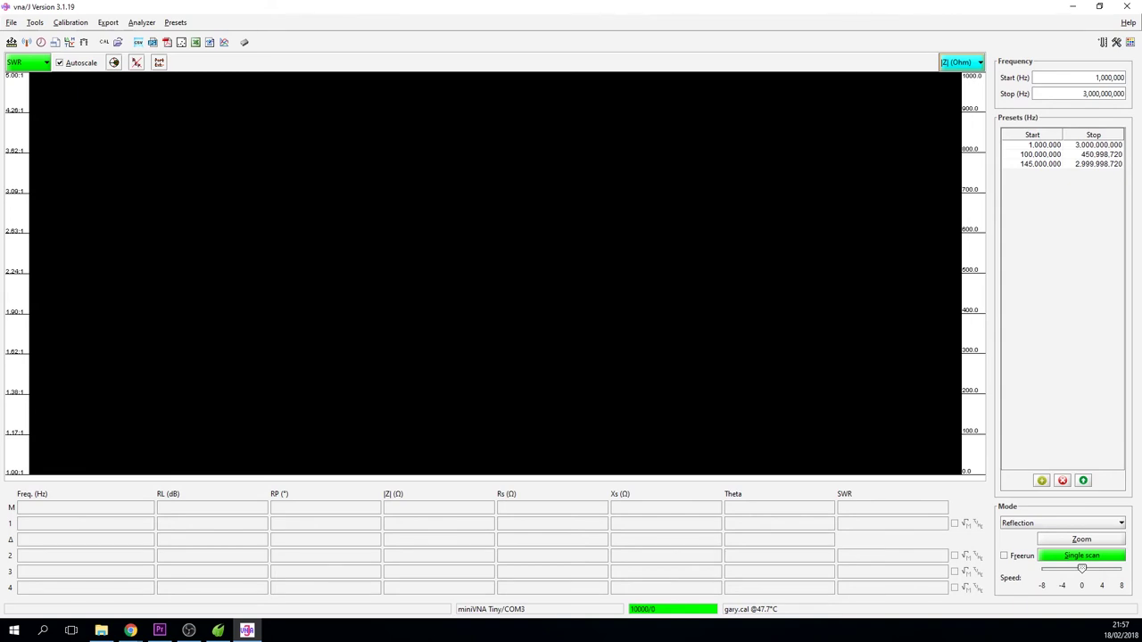
Run a single scan of the dummy load, plotting SWR near 1.01:1 and |Z| near 50 Ω.
{"action": "left_click", "coordinate": [1060, 557]}
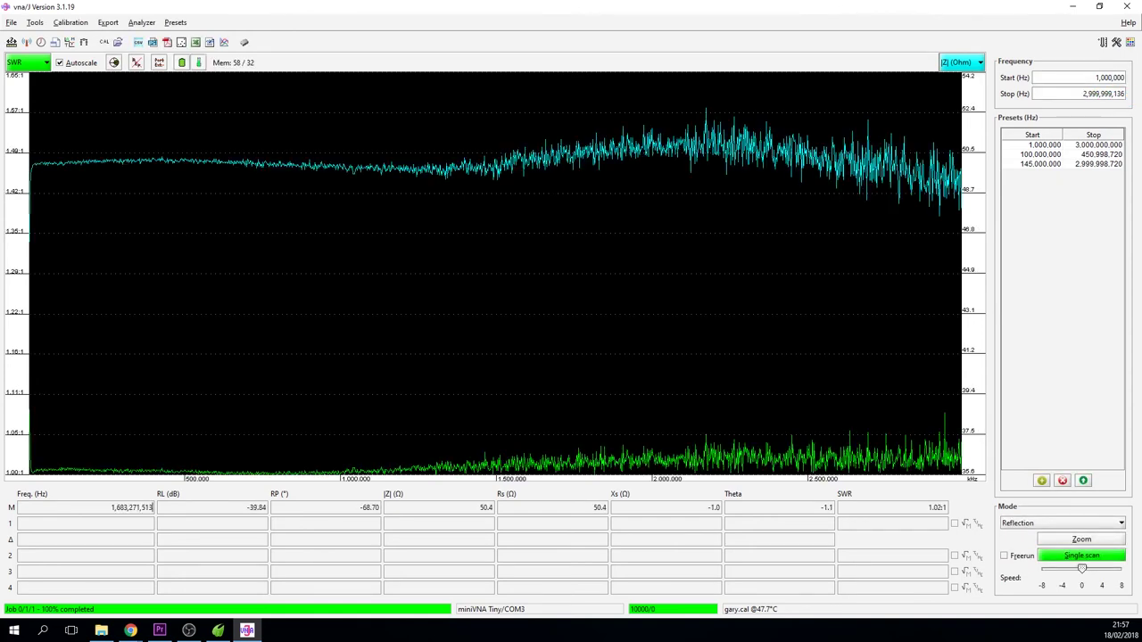
{"action": "scroll", "coordinate": [153, 507], "scroll_direction": "up", "scroll_amount": 5}
{"action": "scroll", "coordinate": [154, 506], "scroll_direction": "down", "scroll_amount": 10}
{"action": "scroll", "coordinate": [154, 506], "scroll_direction": "down", "scroll_amount": 12}
{"action": "scroll", "coordinate": [153, 506], "scroll_direction": "down", "scroll_amount": 8}
Enable marker 1 and settle it at 2,458,379,548 Hz, reading RL −35.91 dB.
{"action": "left_click", "coordinate": [484, 268]}
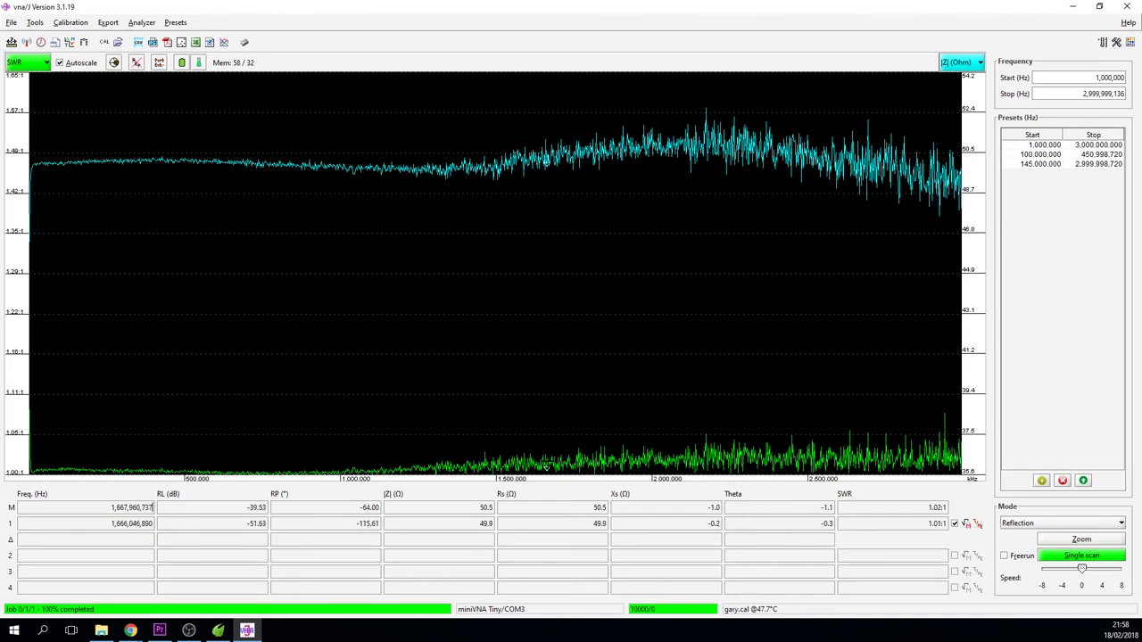
{"action": "left_click", "coordinate": [566, 457]}
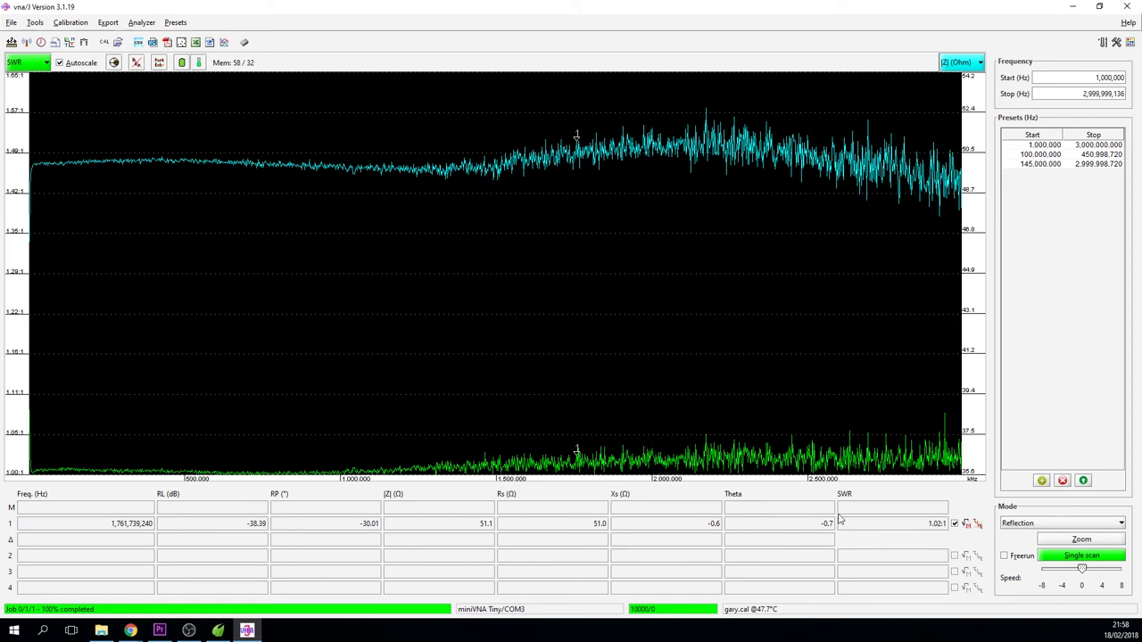
{"action": "left_click", "coordinate": [953, 524]}
{"action": "left_click", "coordinate": [953, 524]}
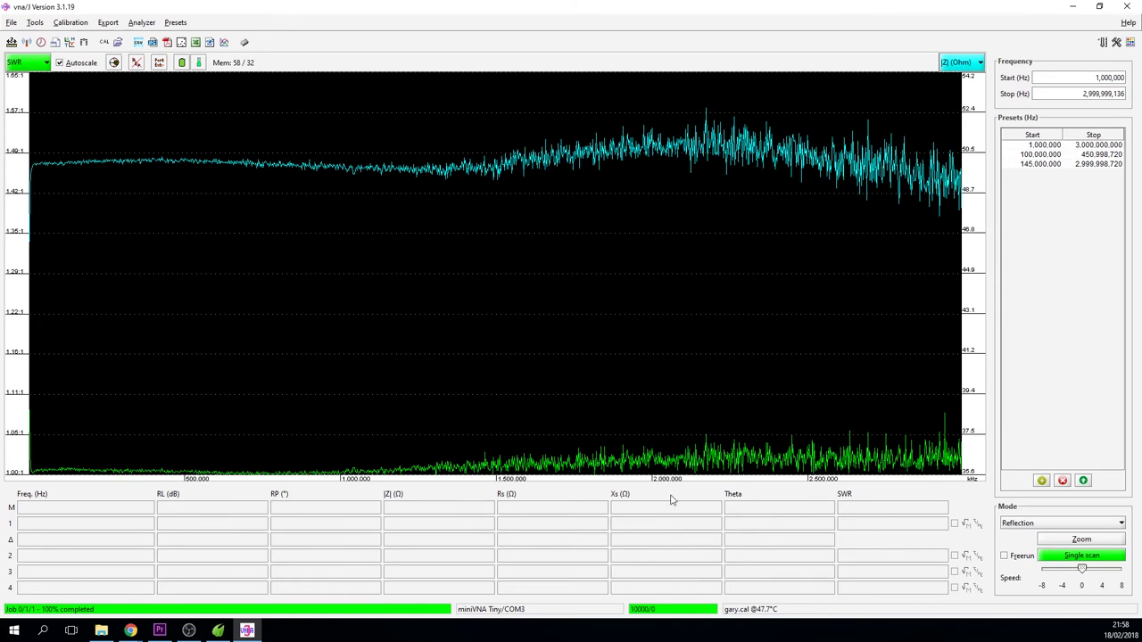
{"action": "left_click", "coordinate": [656, 152]}
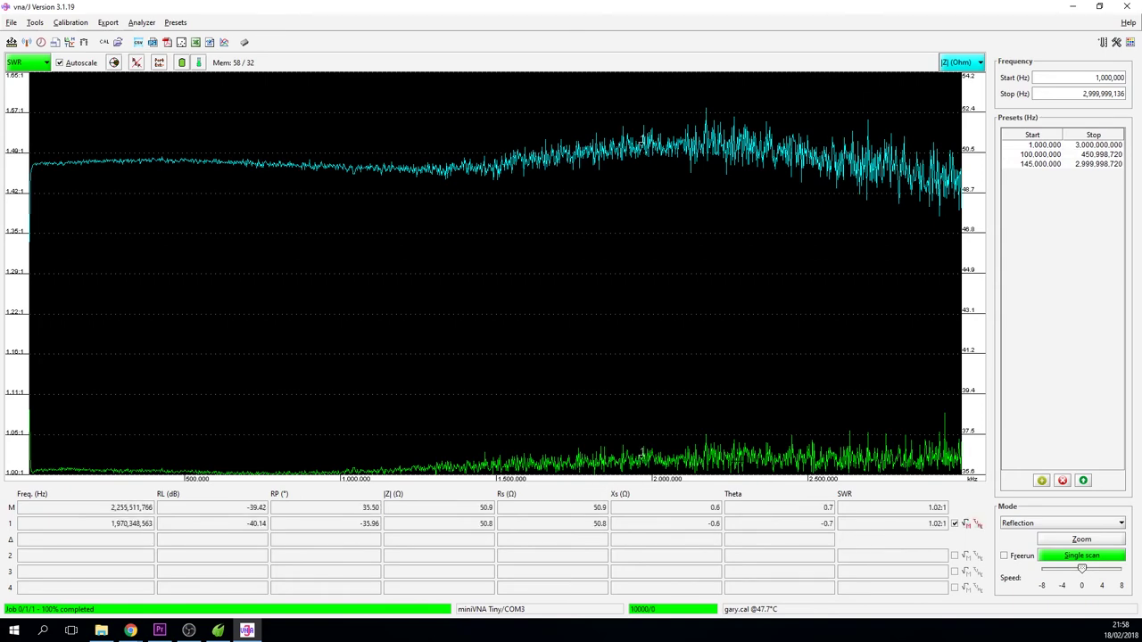
{"action": "left_click", "coordinate": [810, 143]}
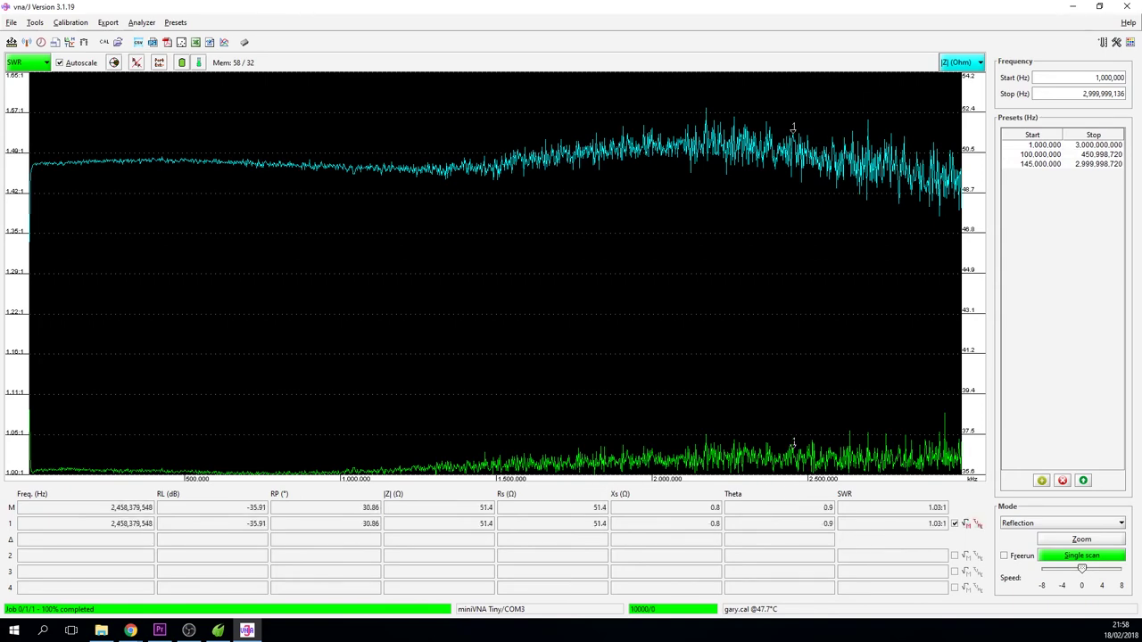
{"action": "left_click", "coordinate": [244, 45]}
{"action": "left_click_drag", "start_coordinate": [240, 66], "coordinate": [559, 113]}
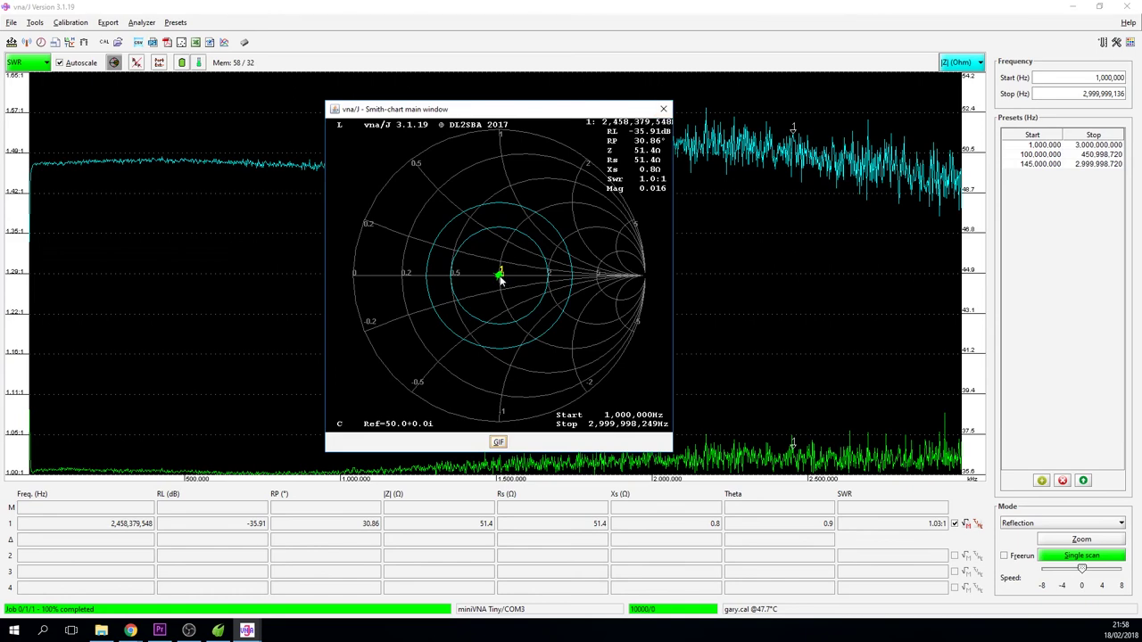
{"action": "left_click", "coordinate": [664, 110]}
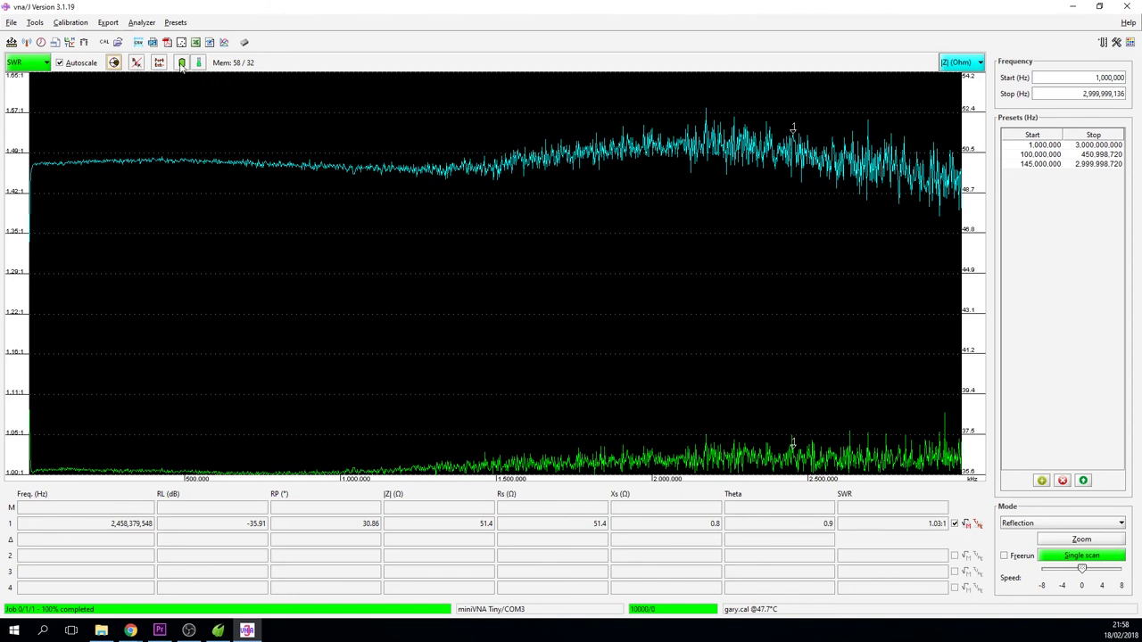
{"action": "mouse_move", "coordinate": [181, 68]}
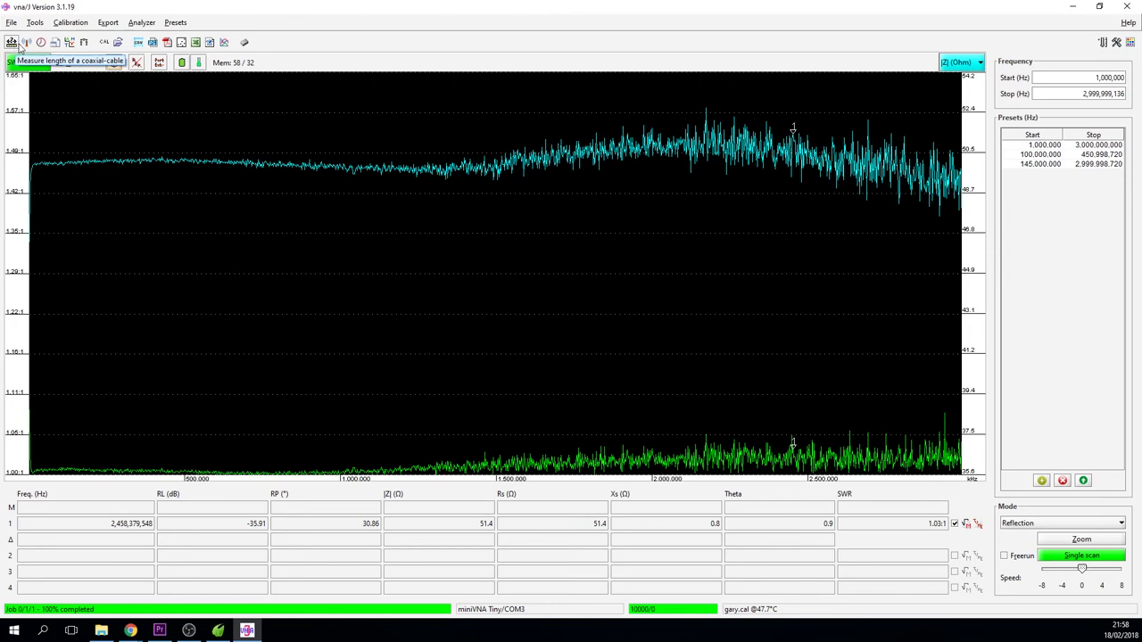
Open the attenuator pad calculator, reposition it, and close it again.
{"action": "left_click", "coordinate": [83, 42]}
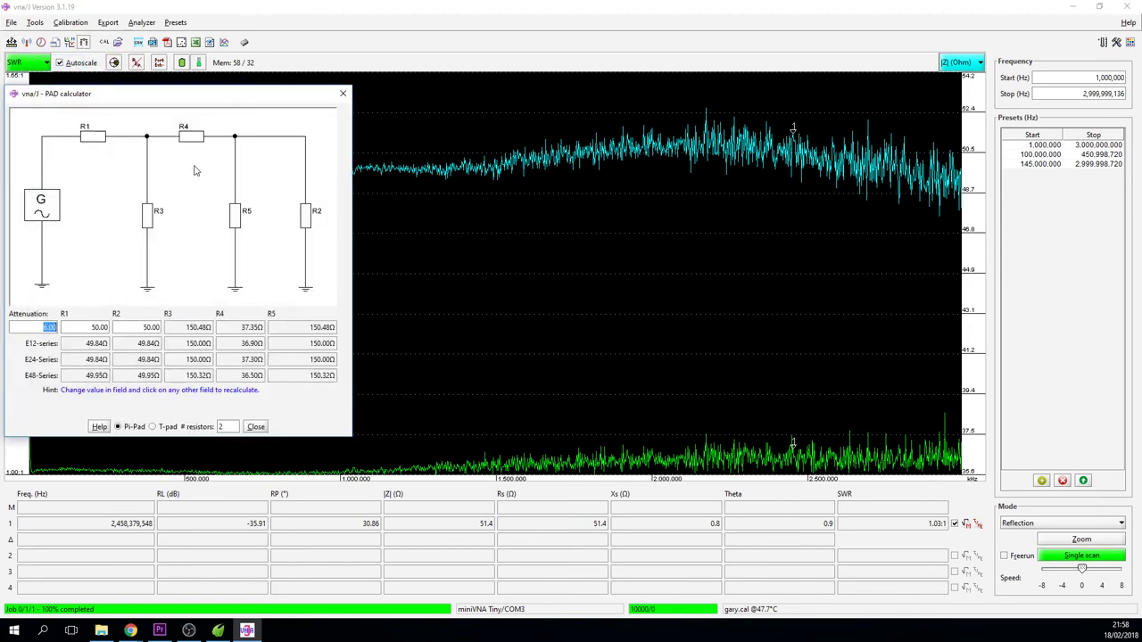
{"action": "left_click_drag", "start_coordinate": [168, 100], "coordinate": [387, 115]}
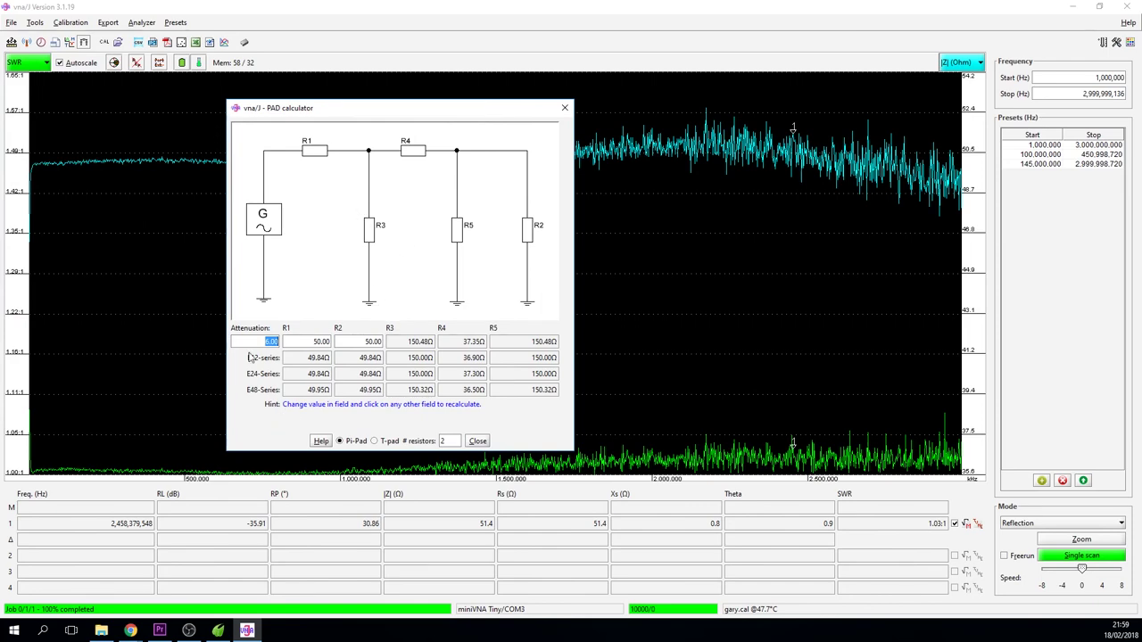
{"action": "left_click", "coordinate": [477, 441]}
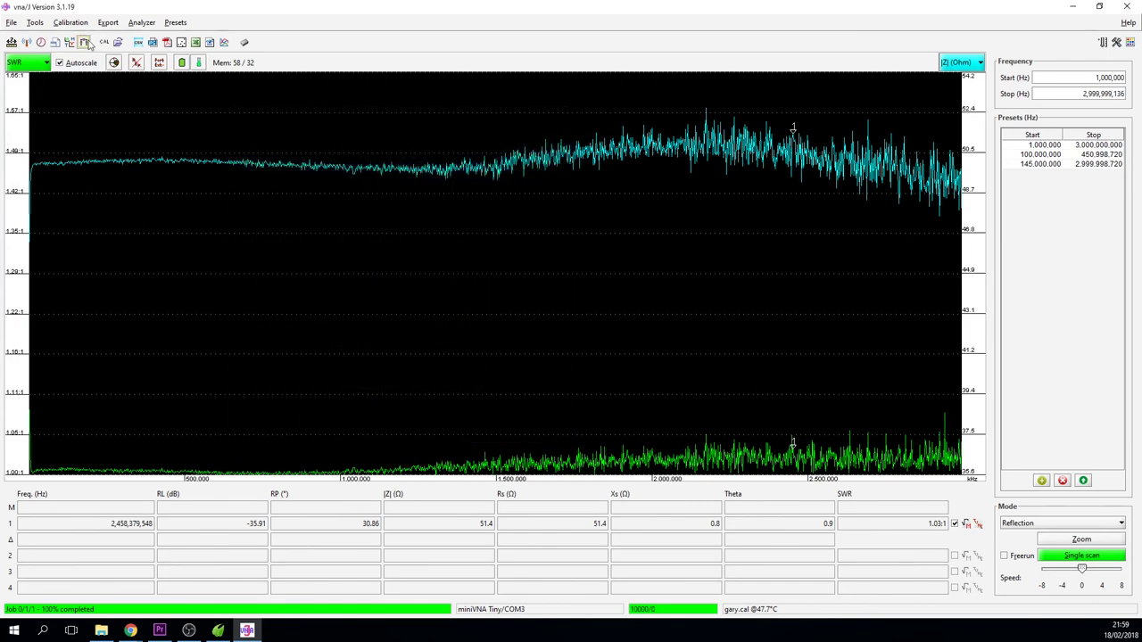
Open the cable length tool and scroll its coax list, e.g. RG-213/U at 0.66.
{"action": "left_click", "coordinate": [12, 43]}
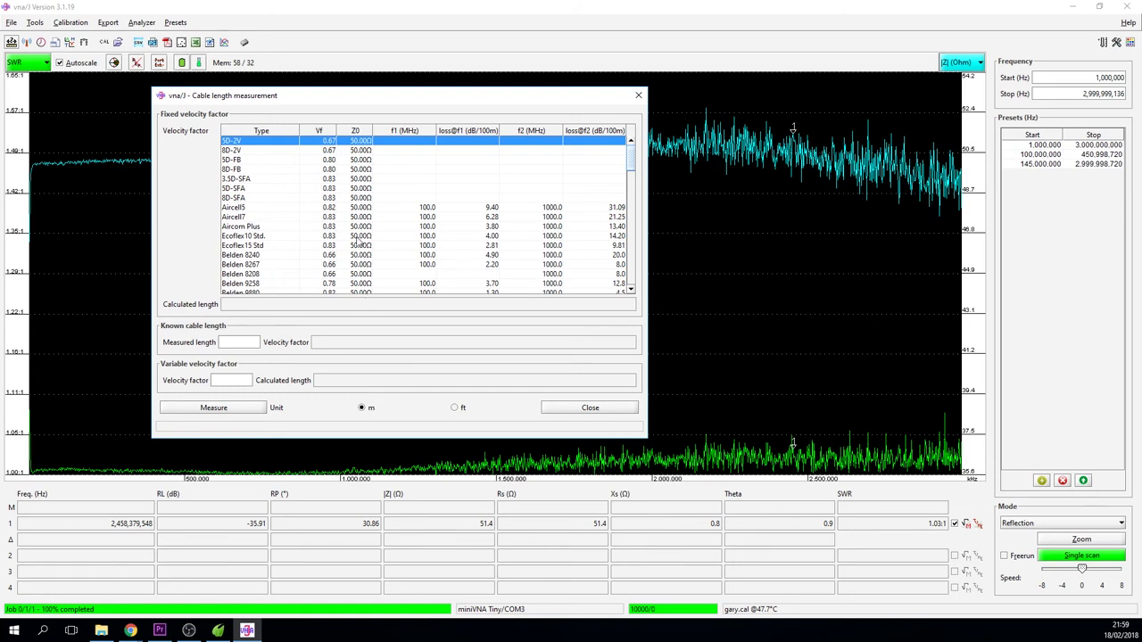
{"action": "scroll", "coordinate": [286, 210], "scroll_direction": "down", "scroll_amount": 5}
{"action": "scroll", "coordinate": [287, 210], "scroll_direction": "down", "scroll_amount": 6}
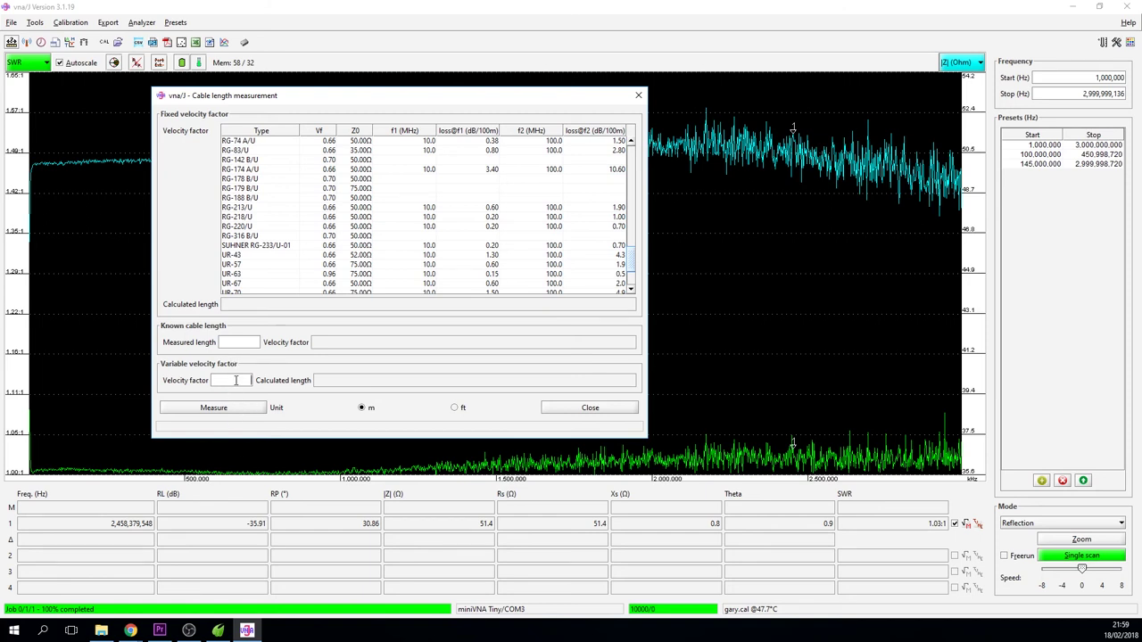
Close the Cable length window and move marker 1 to 2,462,207,242 Hz (SWR 1.02:1, |Z| 51.1 Ω).
{"action": "left_click", "coordinate": [553, 408]}
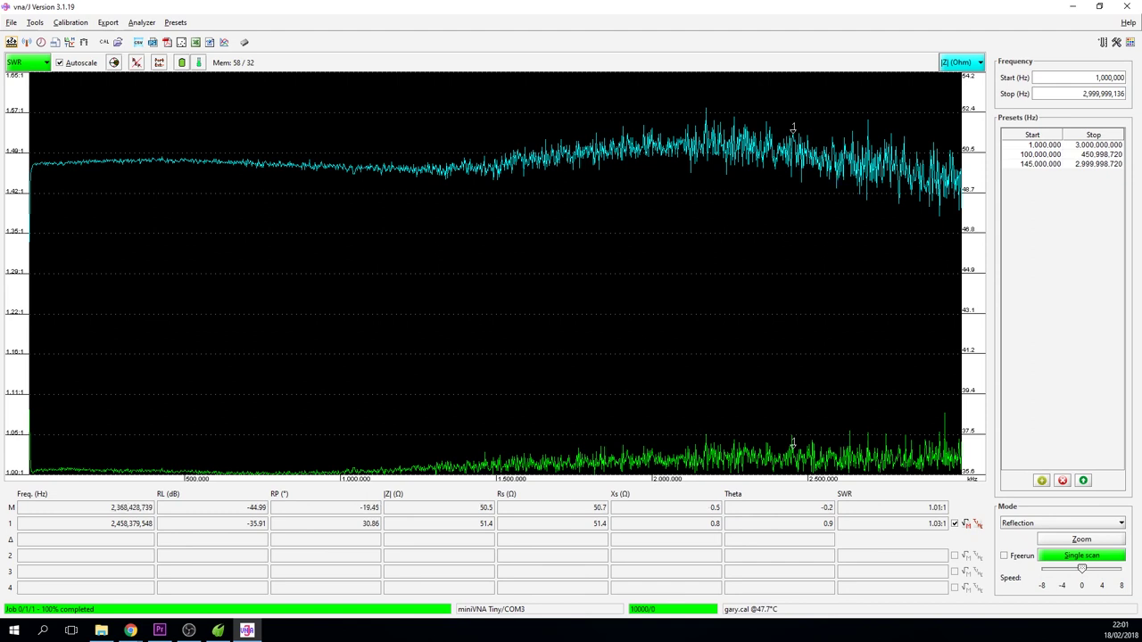
{"action": "left_click", "coordinate": [794, 133]}
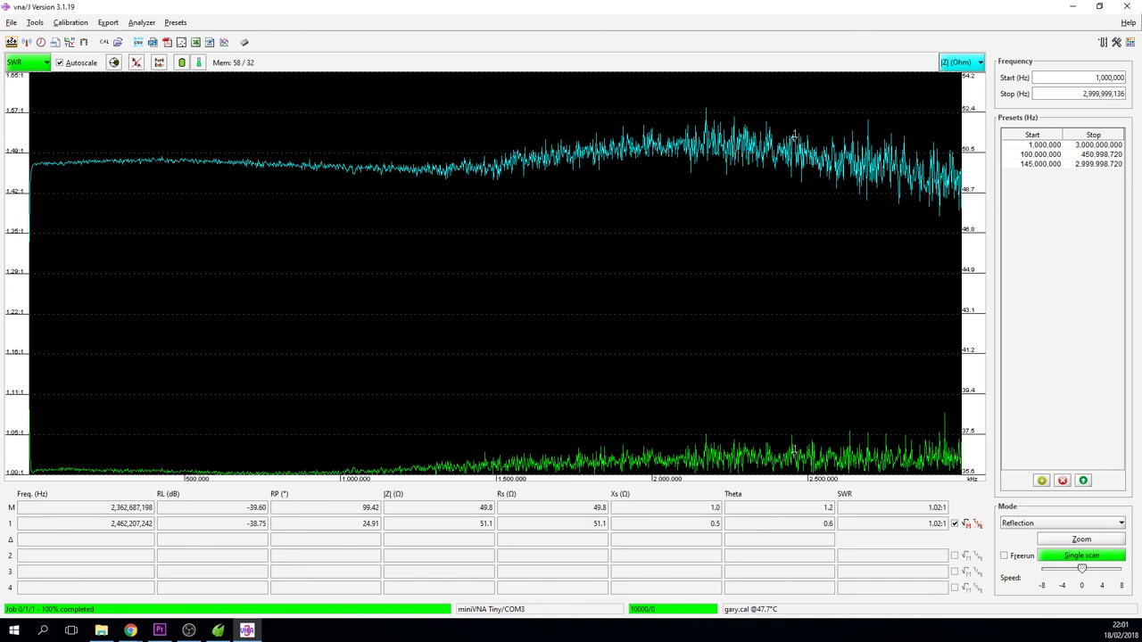